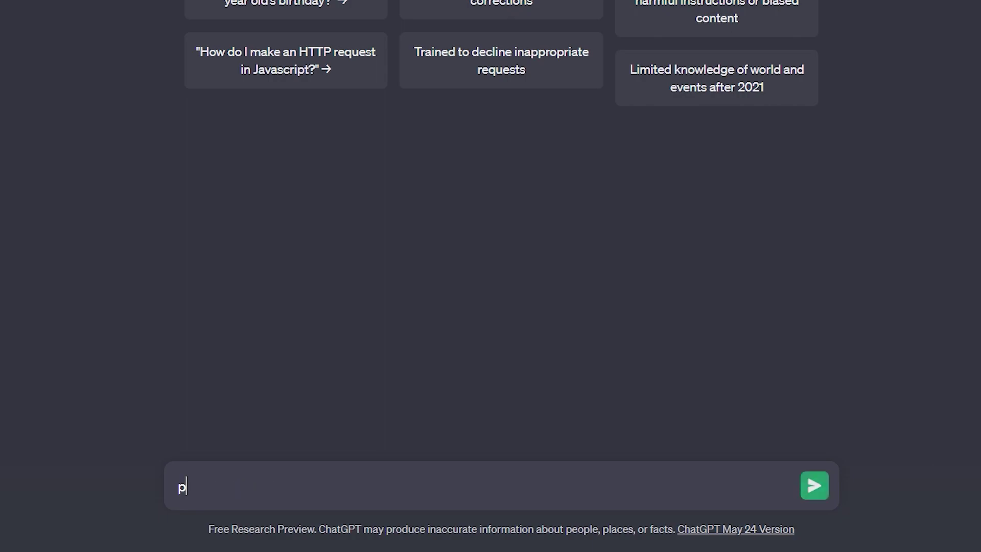
Request ten new-product ideas for emerging markets, then send the biodegradable packaging business question.
text( for new products in emerging markets)
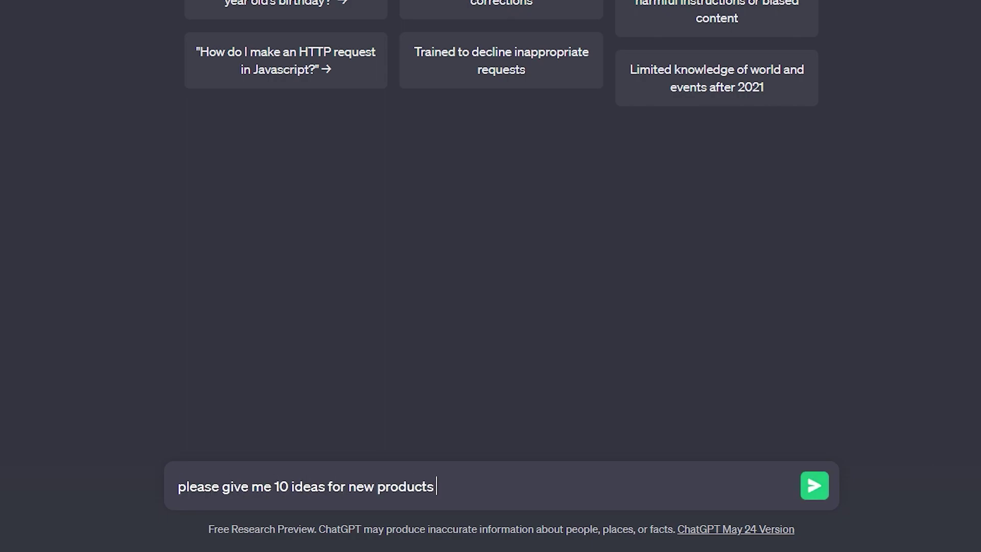
key(Return)
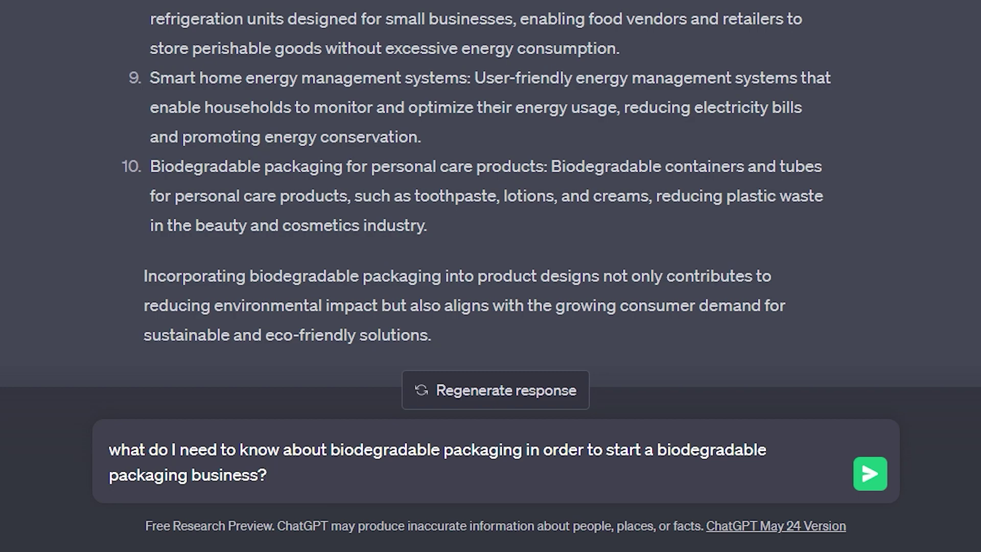
key(Return)
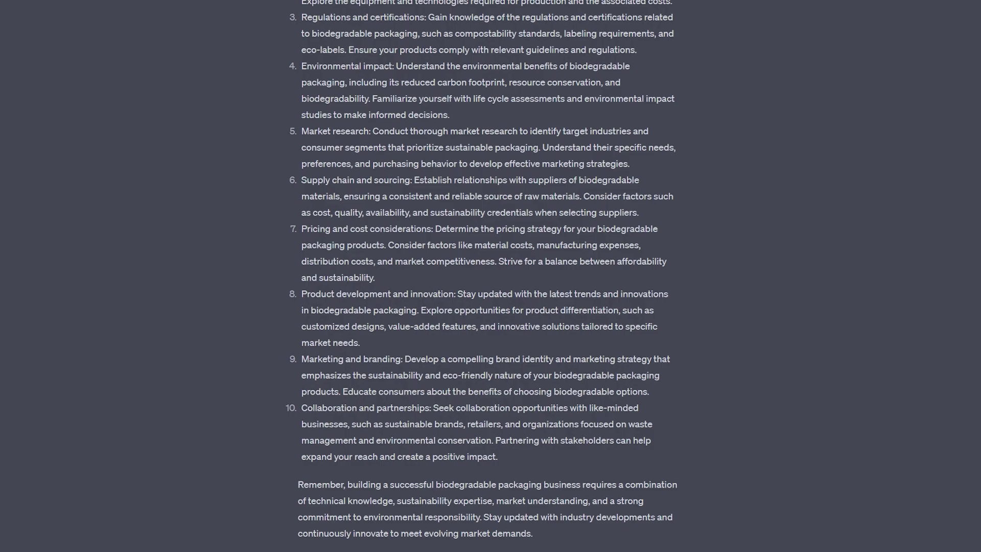
Review the ten-point packaging guide and paste a request for ten biodegradable packaging product ideas.
scroll(700, 390, up, 2)
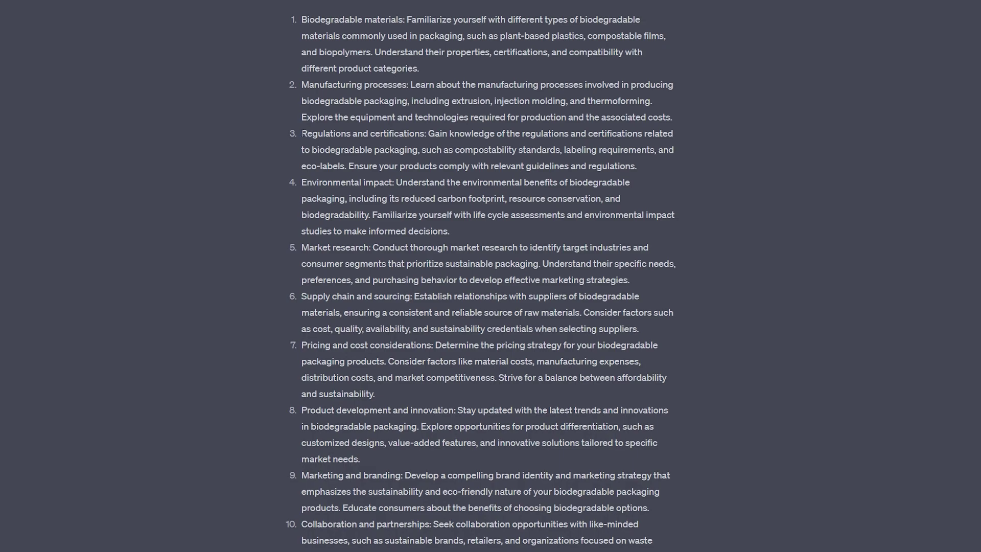
drag(301, 134, 680, 165)
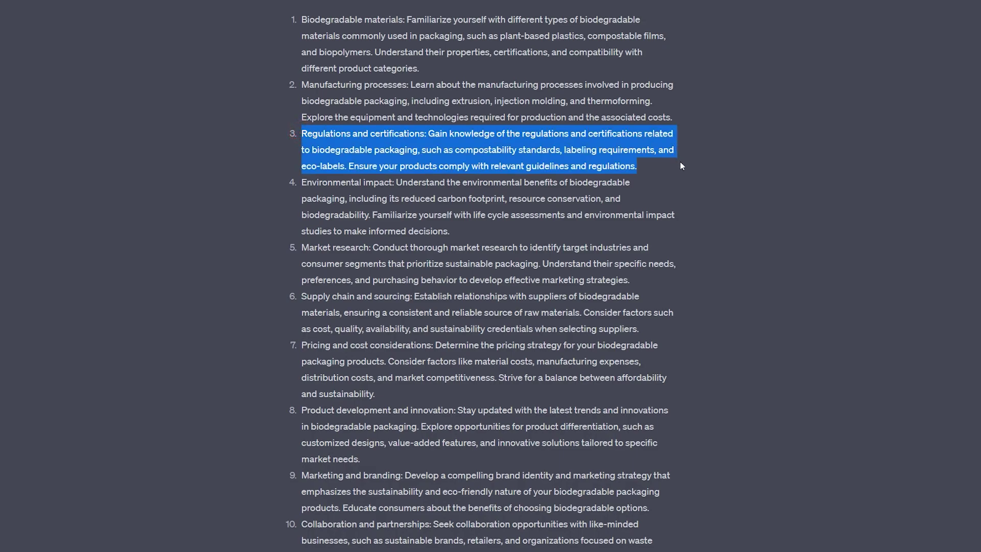
click(684, 175)
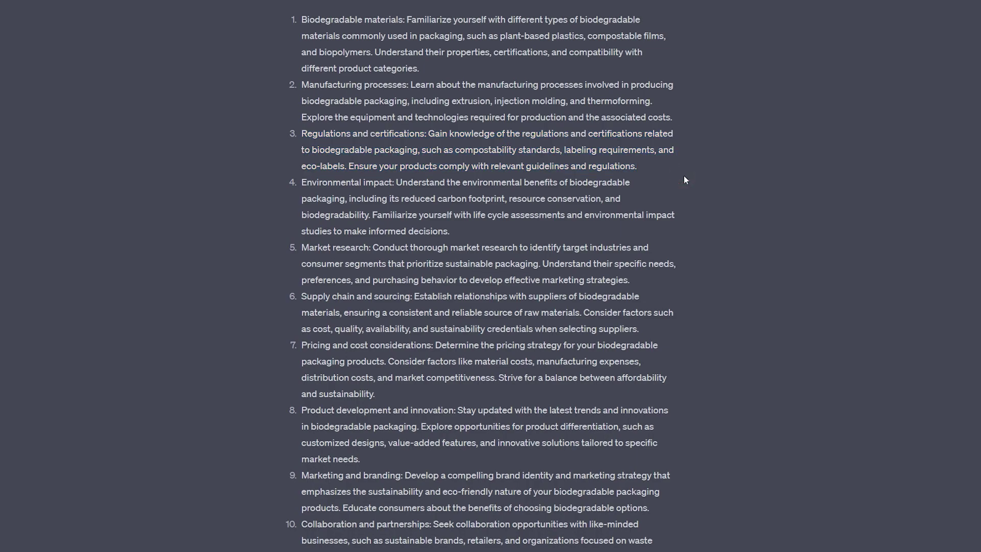
scroll(685, 180, down, 10)
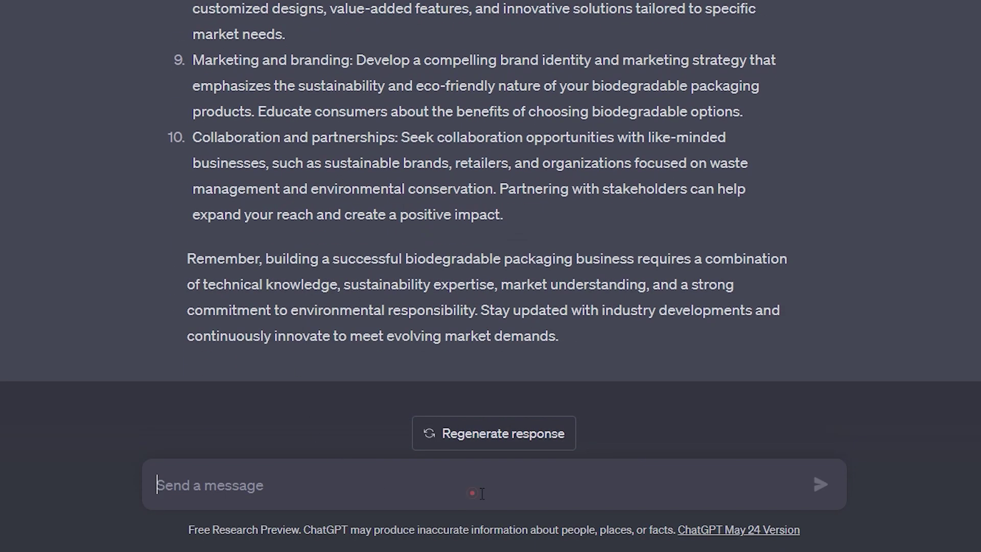
text(give me a list of ten ideas that could use biodegradable packaging)
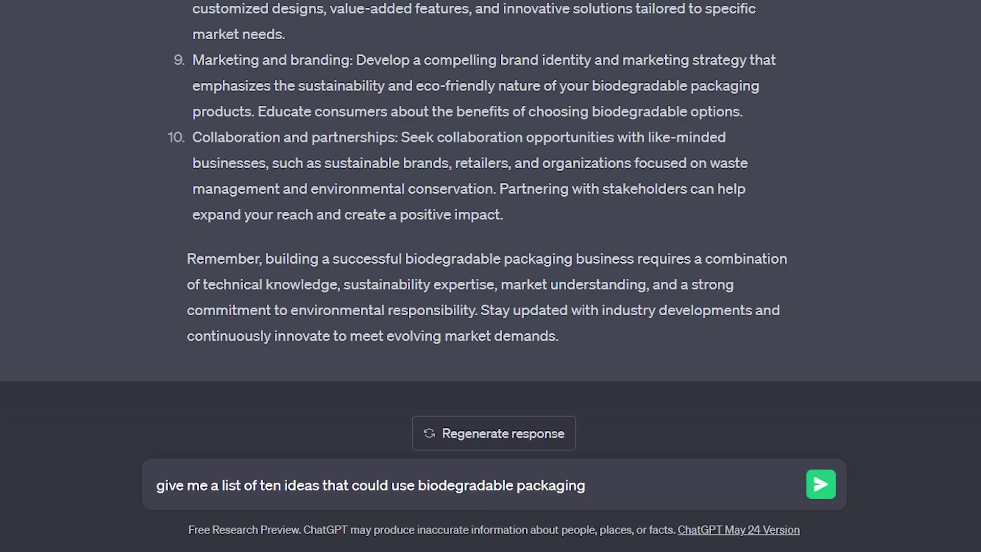
Send the ten biodegradable packaging ideas request, then ask for a step-by-step popcorn packaging guide.
key(Return)
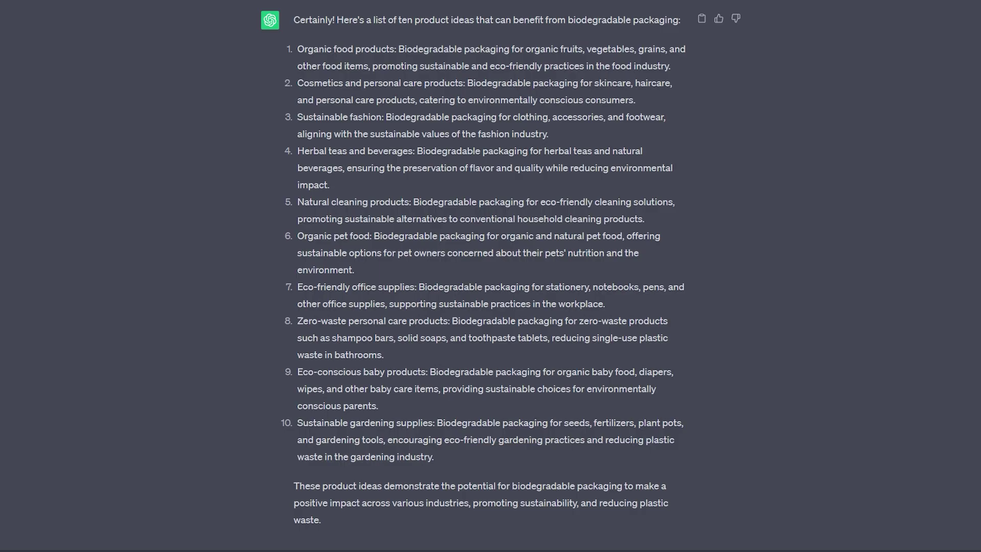
text(Please give me a step by step guide on how to create biodegradable packaging for popcorn)
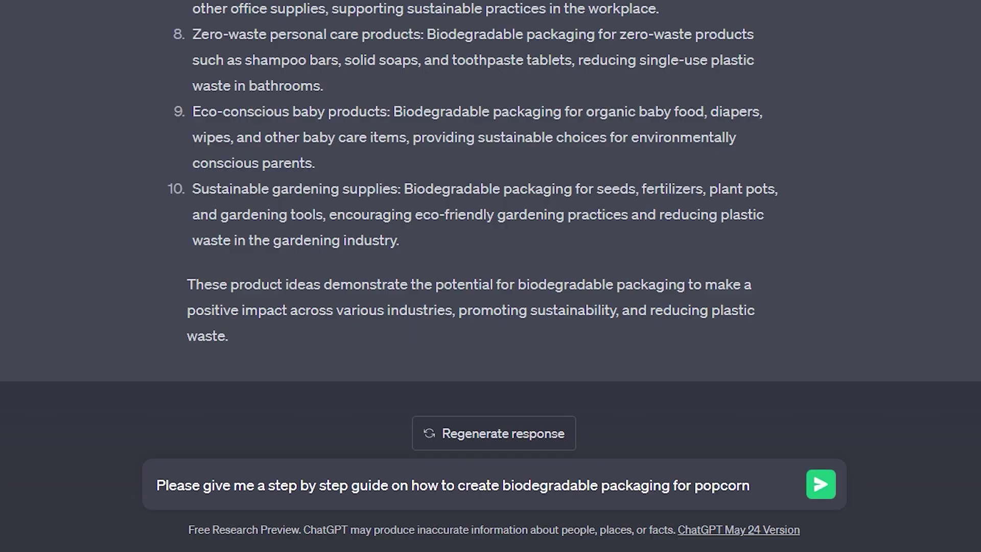
key(Return)
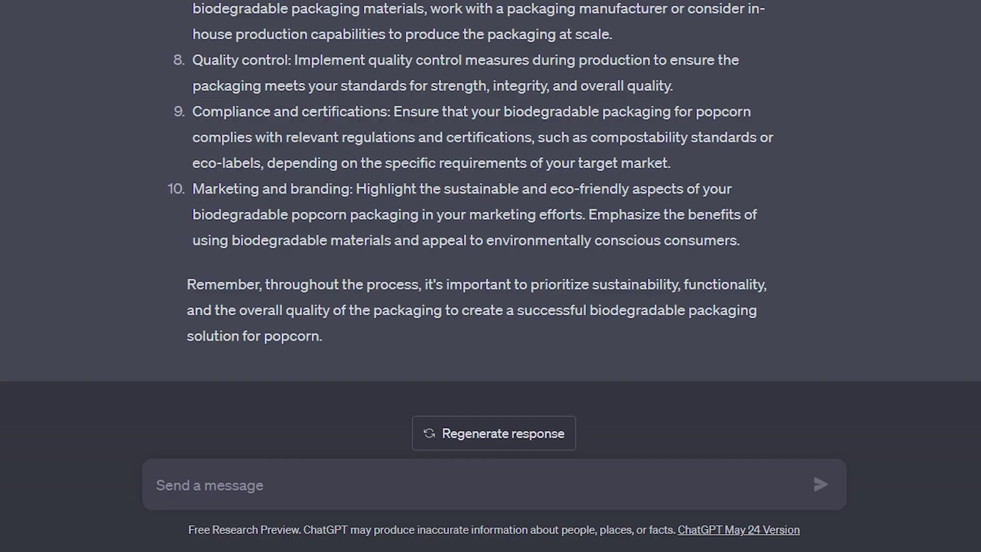
Get ten popcorn packaging business names, a BioKernels slogan, then ten more slogan options.
text(please give me ten business name ideas for a company that makes biodegradable packaging for popcorn)
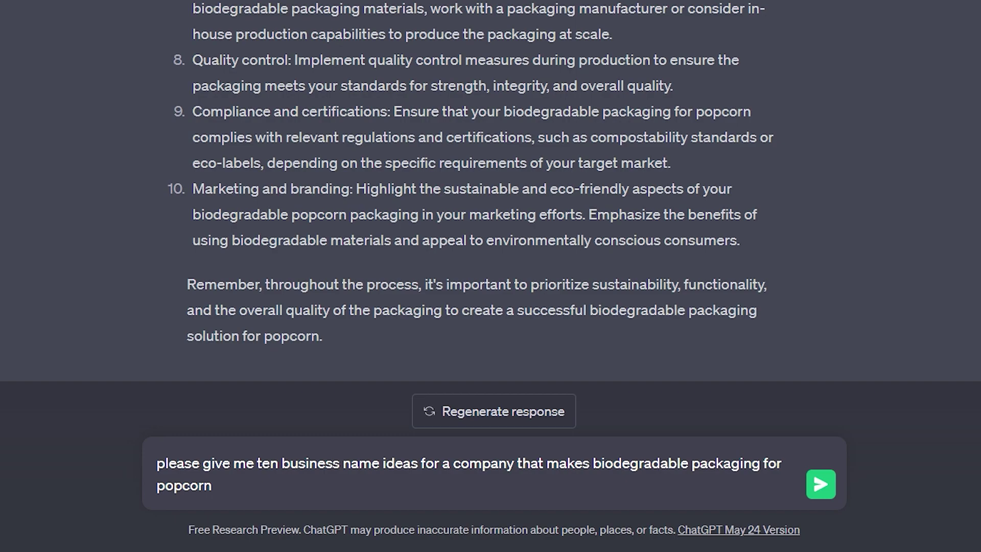
key(Return)
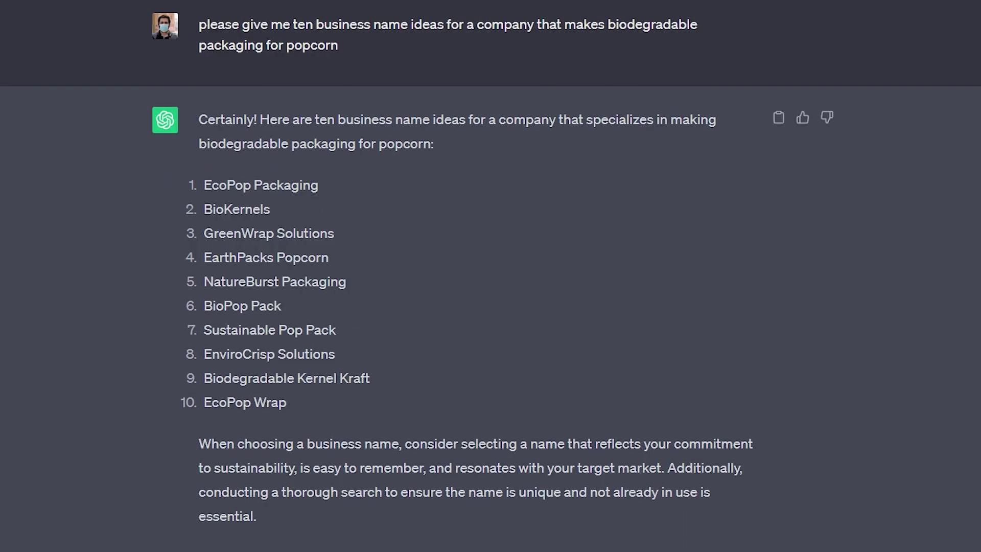
click(686, 477)
text(please give me a business slogan for number two.)
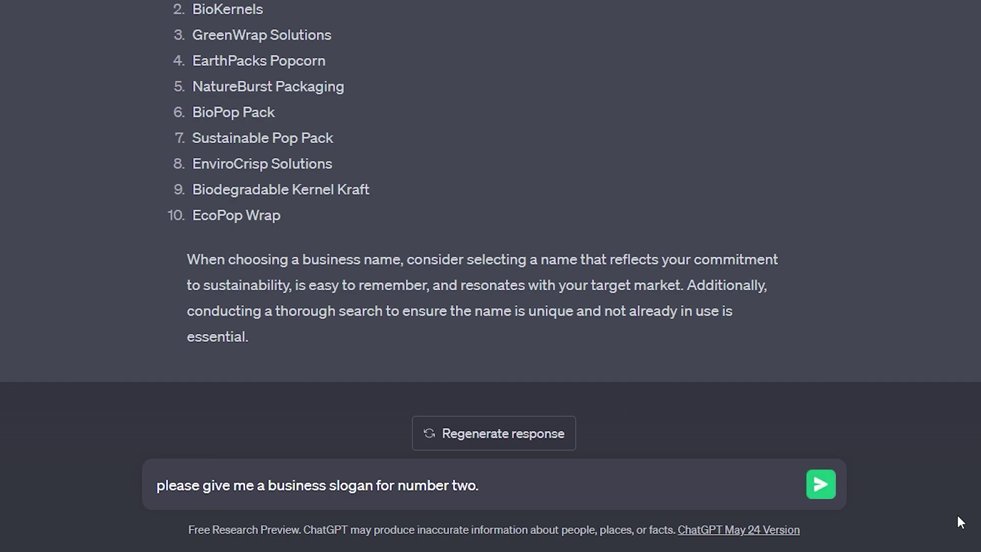
key(Return)
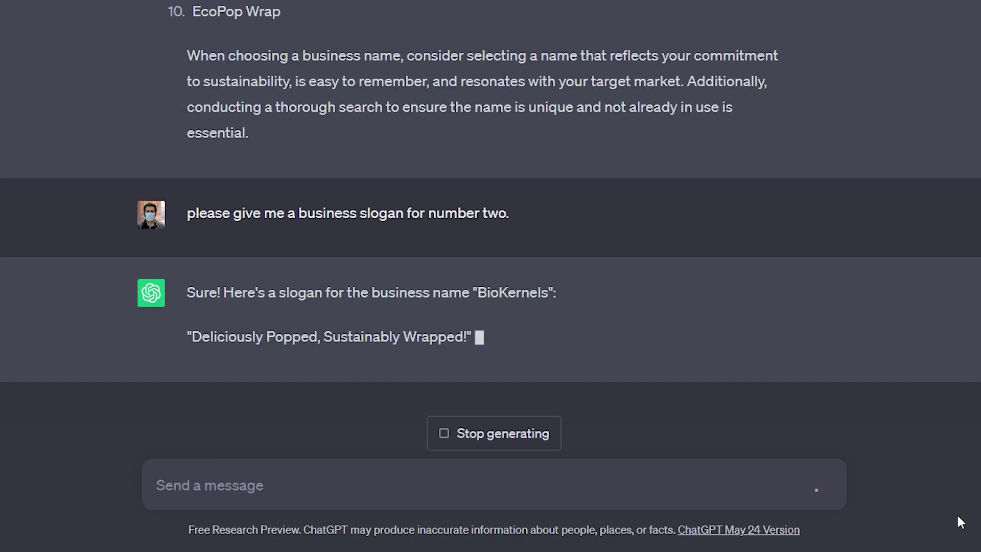
text(please give me 10 more options)
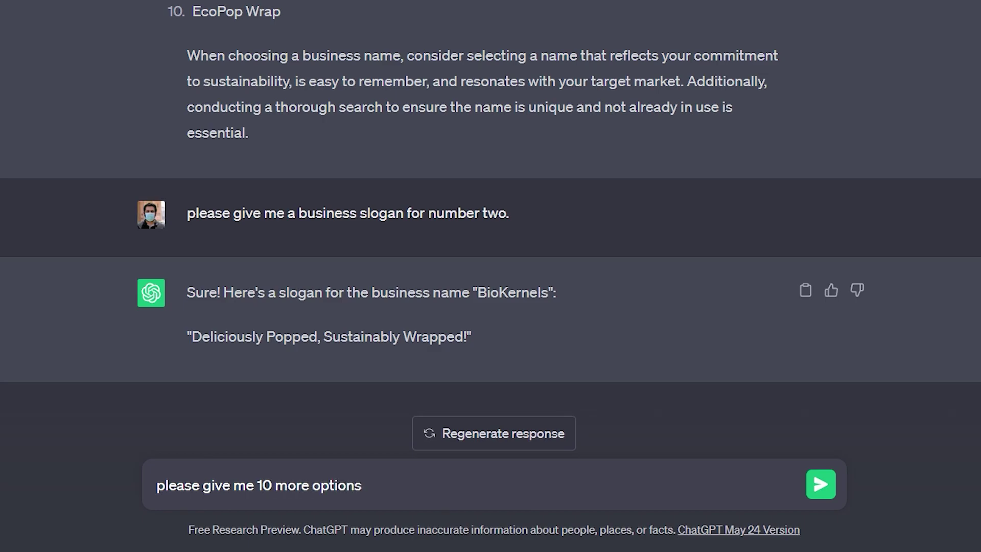
key(Return)
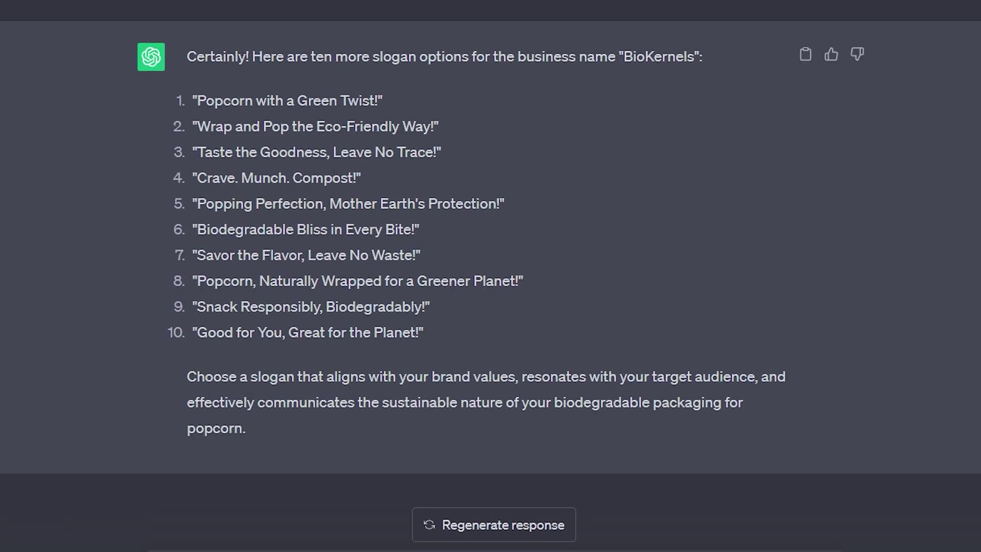
drag(460, 335, 198, 344)
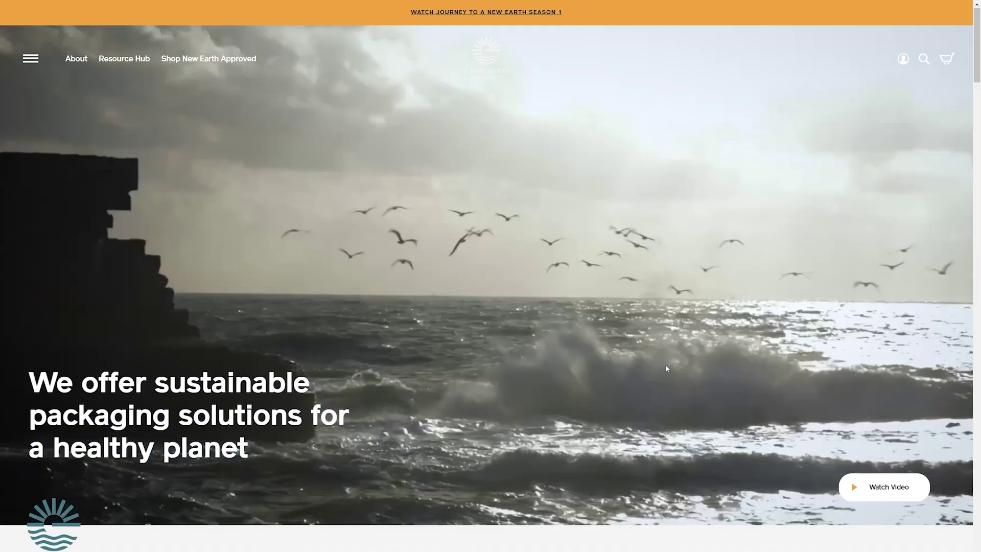
On New Earth, open Vela Bags from the New Earth Approved collection and select its Details text.
scroll(667, 368, down, 5)
scroll(667, 367, down, 10)
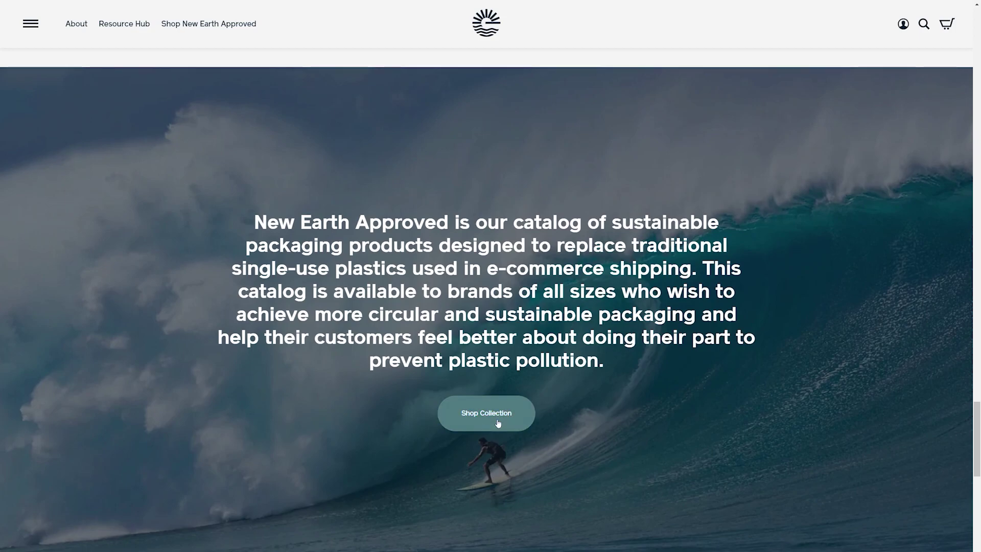
click(498, 422)
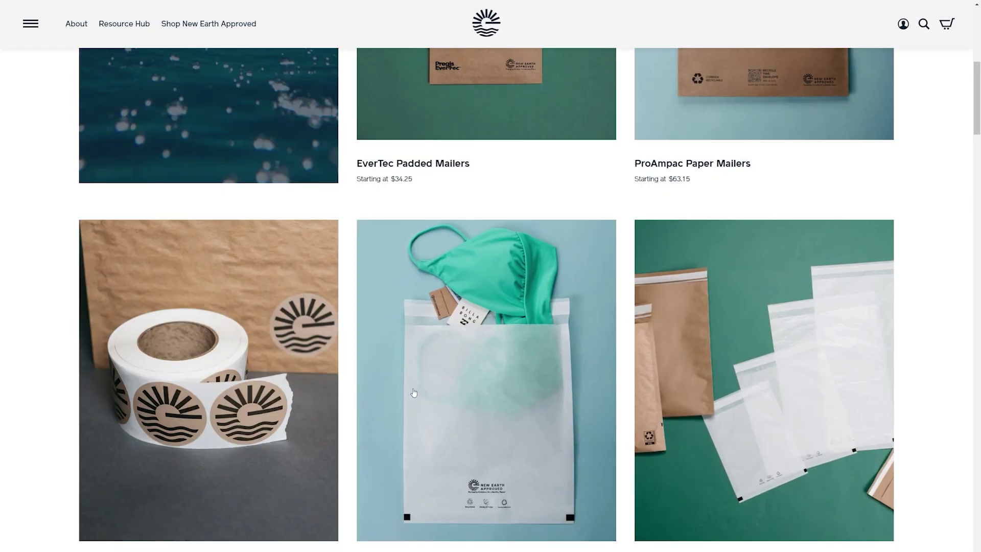
click(407, 424)
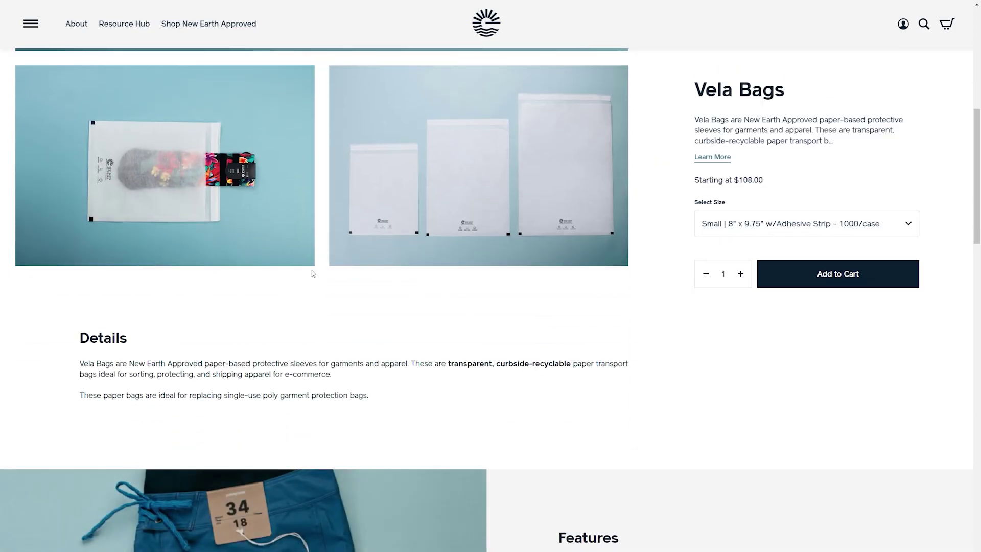
scroll(327, 286, down, 3)
drag(387, 251, 81, 220)
key(ctrl+c)
Have the pasted Vela Bags description rewritten as exciting and engaging, then more concise and funnier.
text(ple)
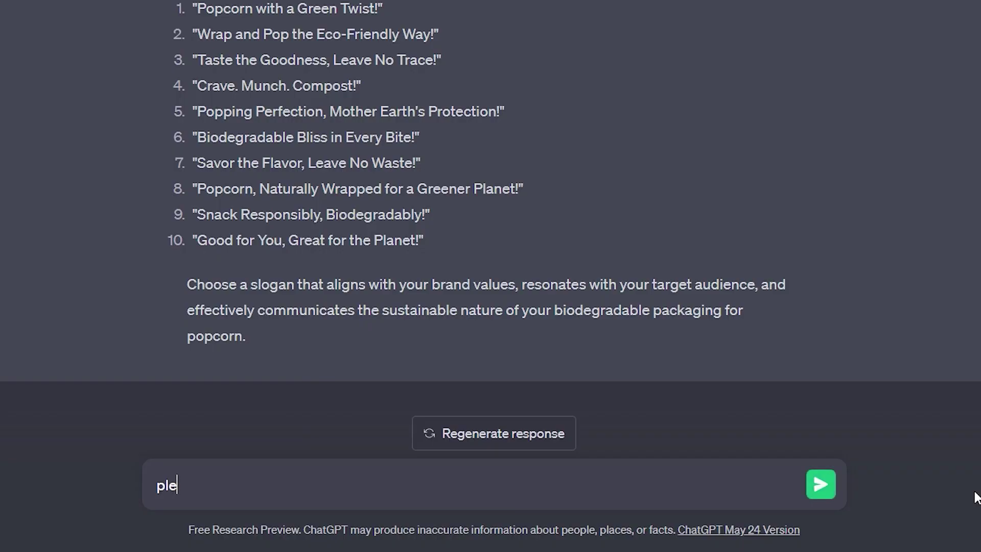
text(ase rewrite the following description and make it more exciting and engaging)
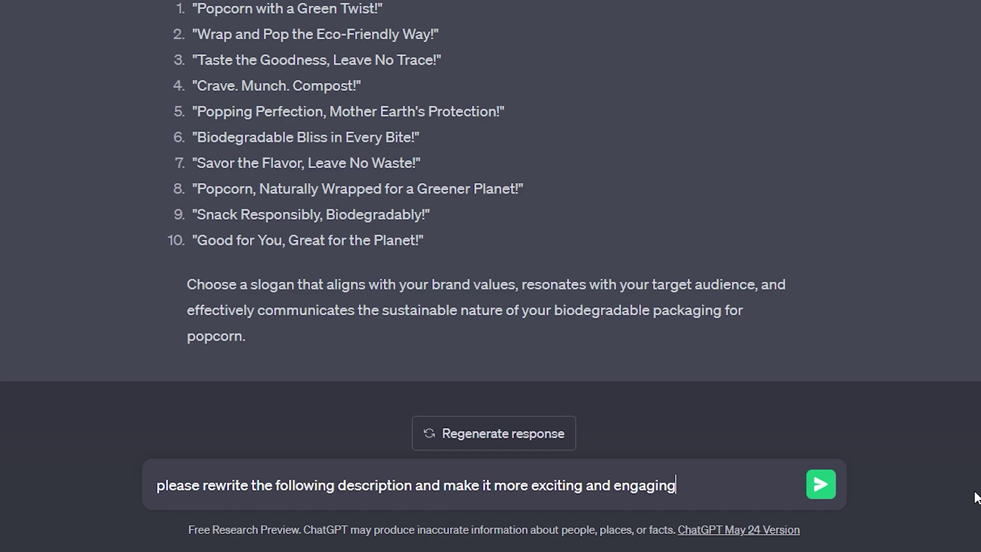
text(:)
key(shift+Return)
key(ctrl+v)
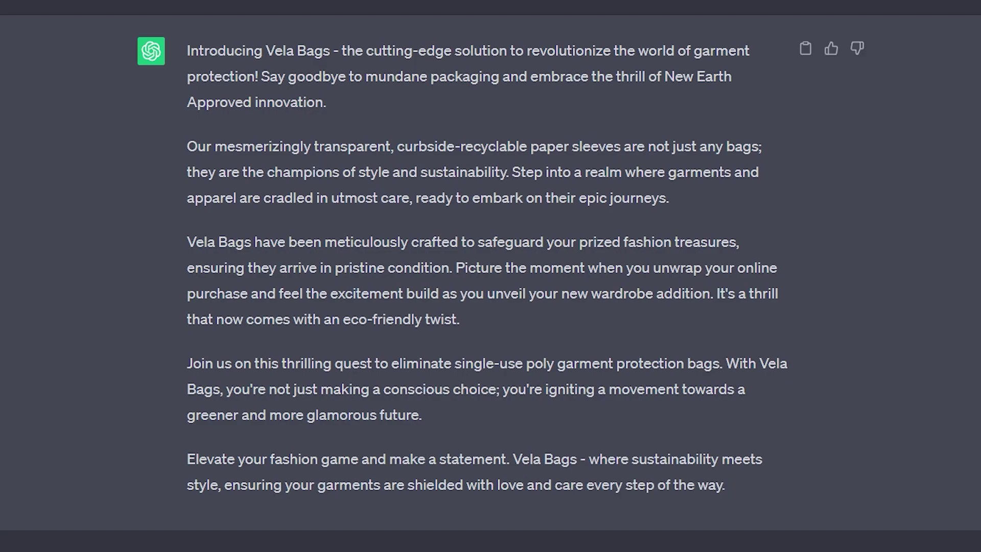
text(please make this more concise and funnier)
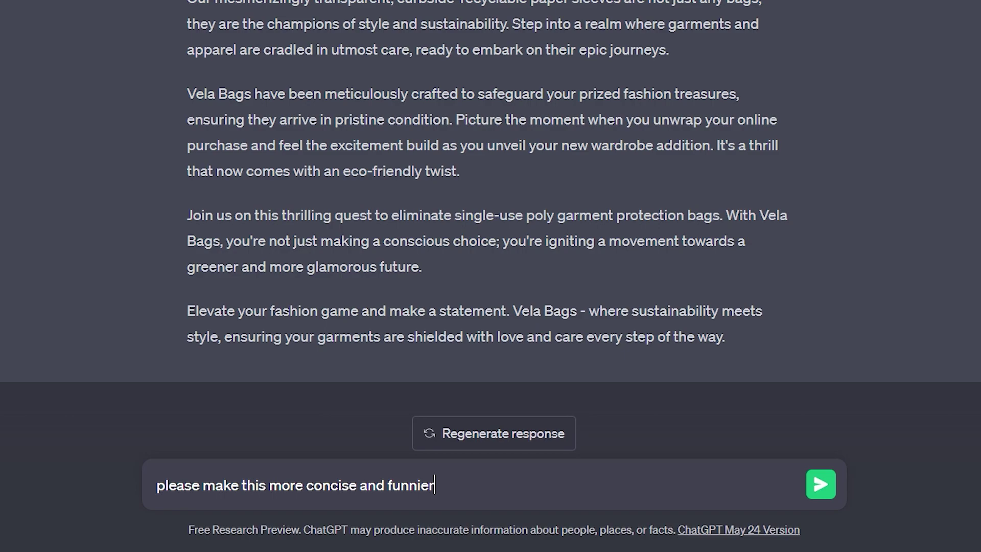
key(Return)
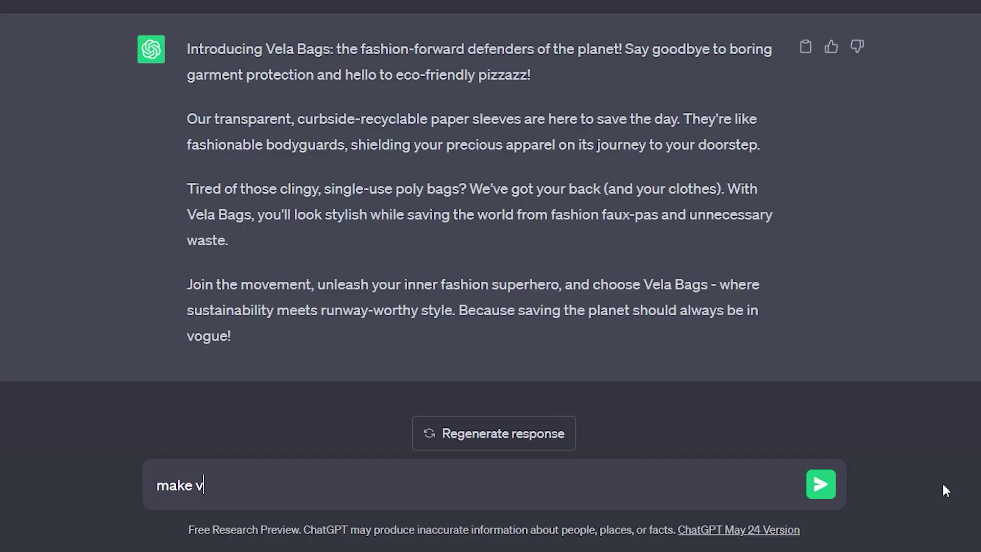
Ask for ten product names built from the two words, then retry without 'mind' or 'bliss'.
text(ariations of th)
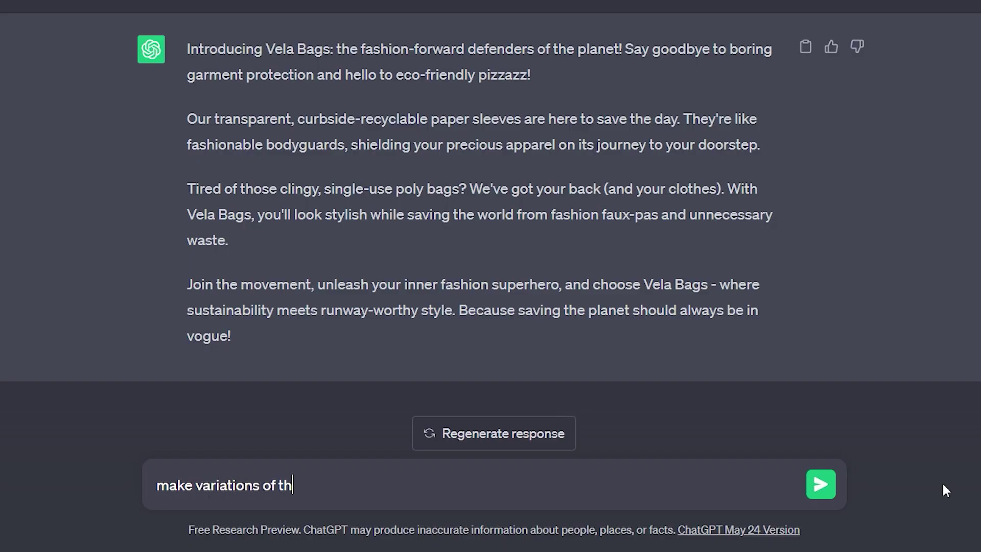
text(ese two words into a list of ten unique product names, and description for a meditation app using the words "mind" and "bliss)
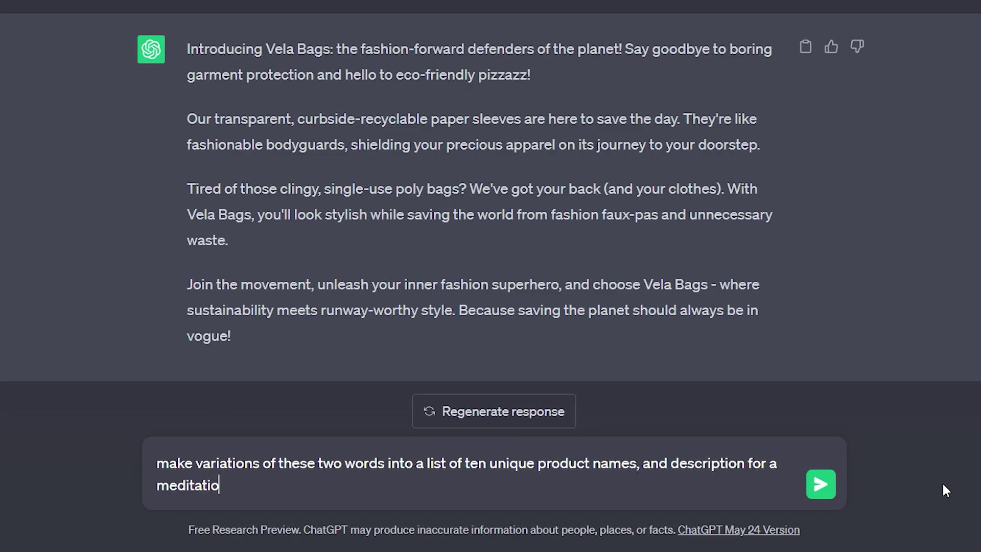
text(")
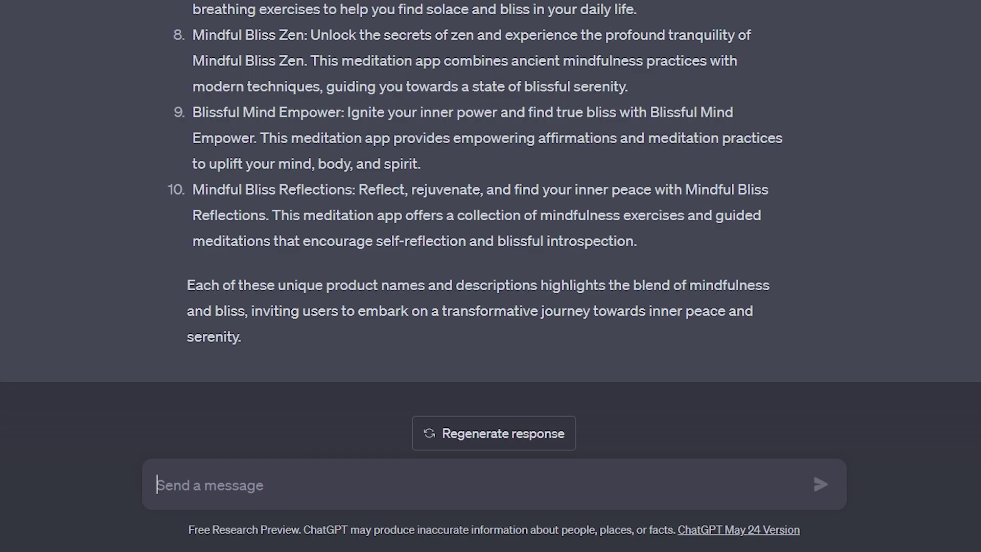
text(lets try again without using the word)
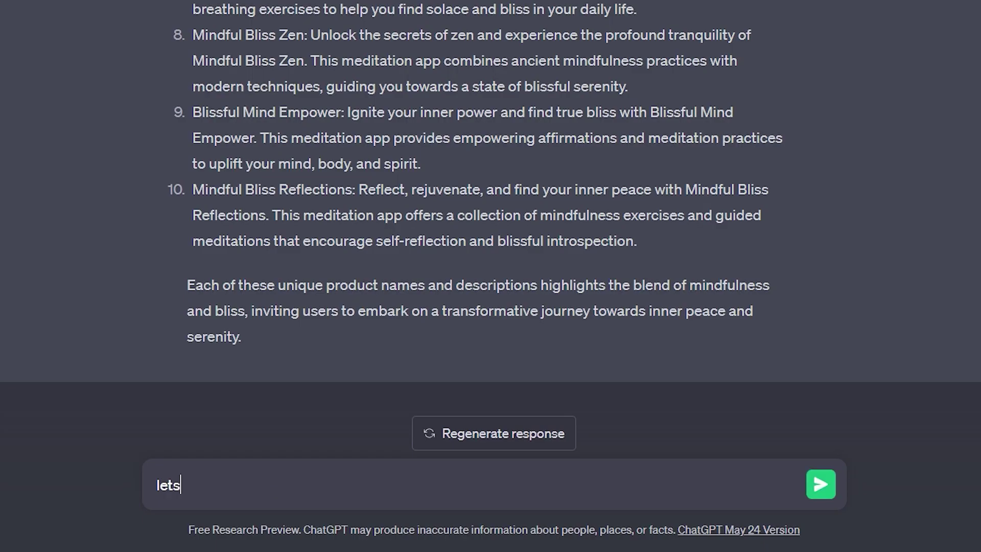
text( mind or bliss)
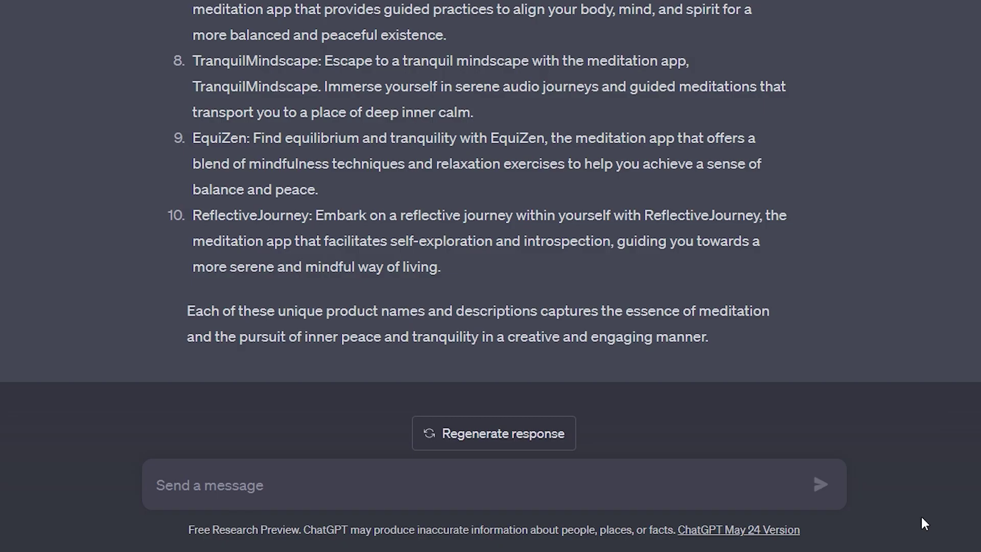
text(please blend any of the following words into a product name for a meditation app. Bliss, mind, serenity, Harmony, tranquil calms, and or euphoria.)
key(BackSpace)
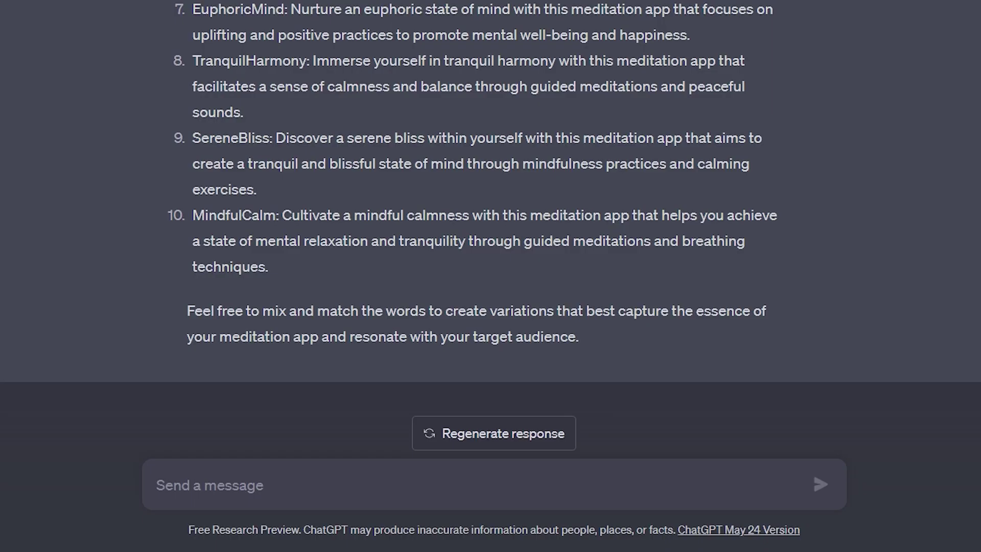
Request more creative names without 'mindful', then more options like names 1 and 5.
text(please give me 10 different names)
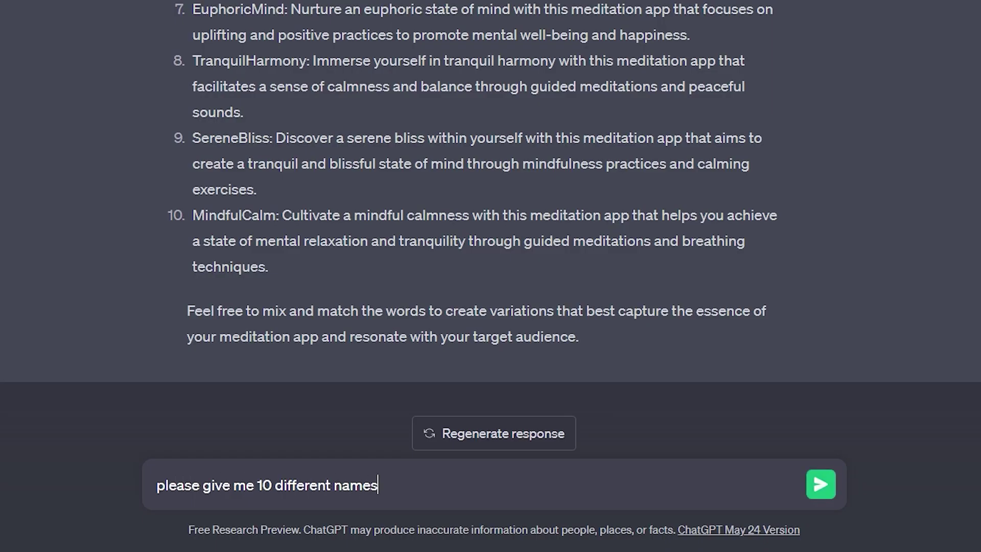
text( like MindfulBliss)
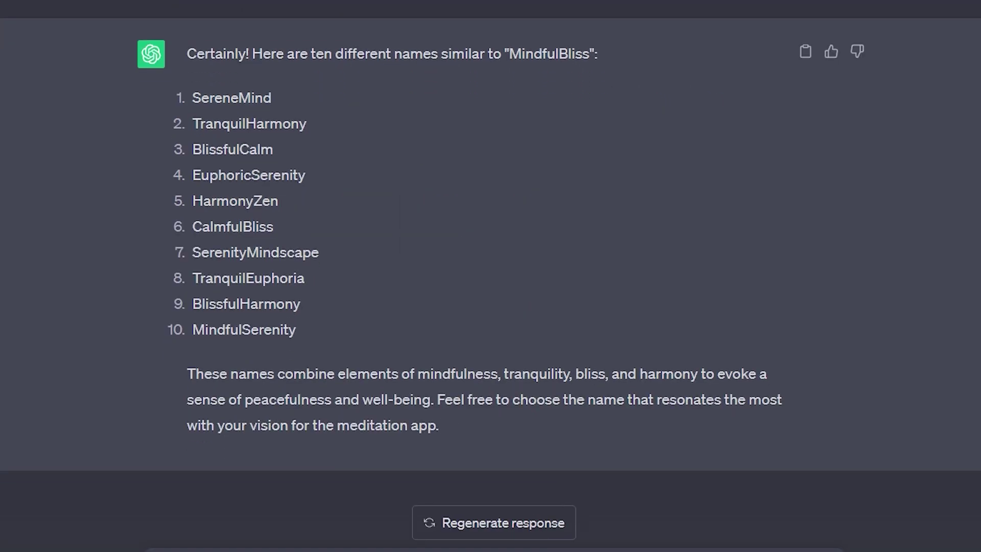
text(please try again and be more creative and unique. Don't use the word mindful.)
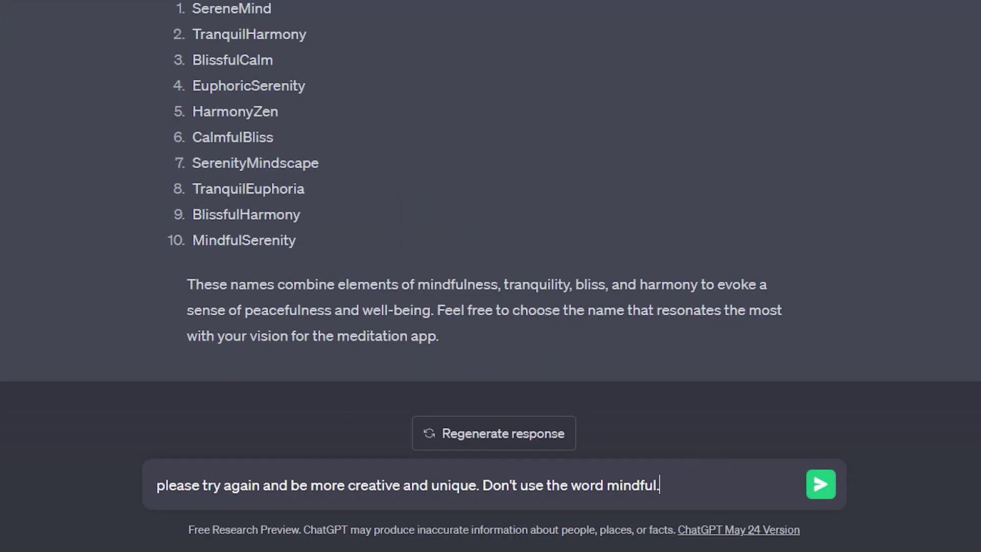
key(Return)
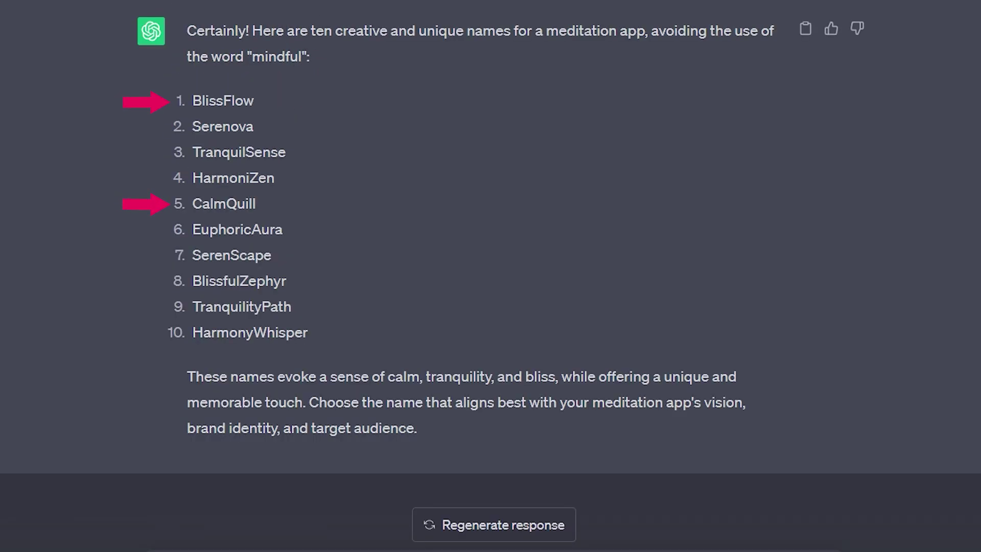
text(please give me more options l)
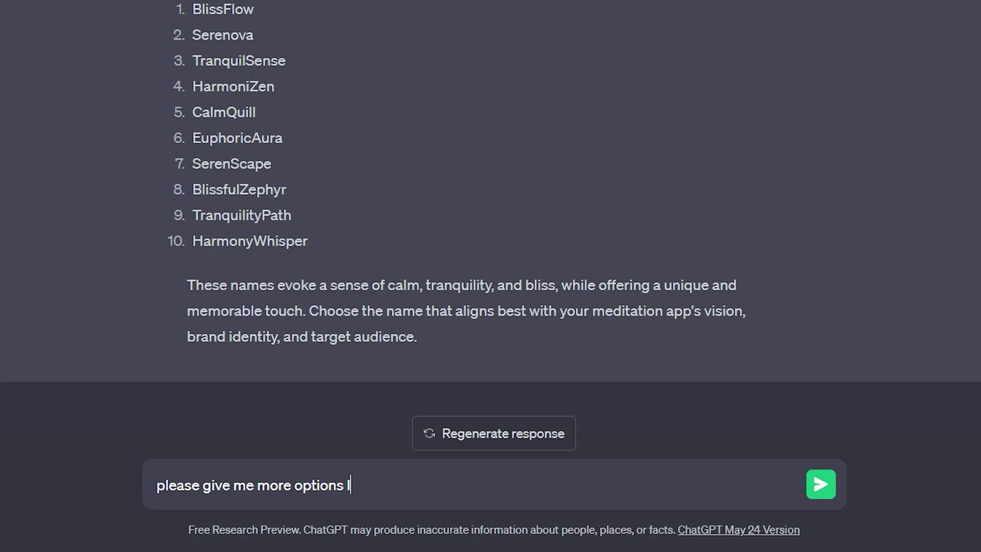
text(ike 1 and 5)
key(Return)
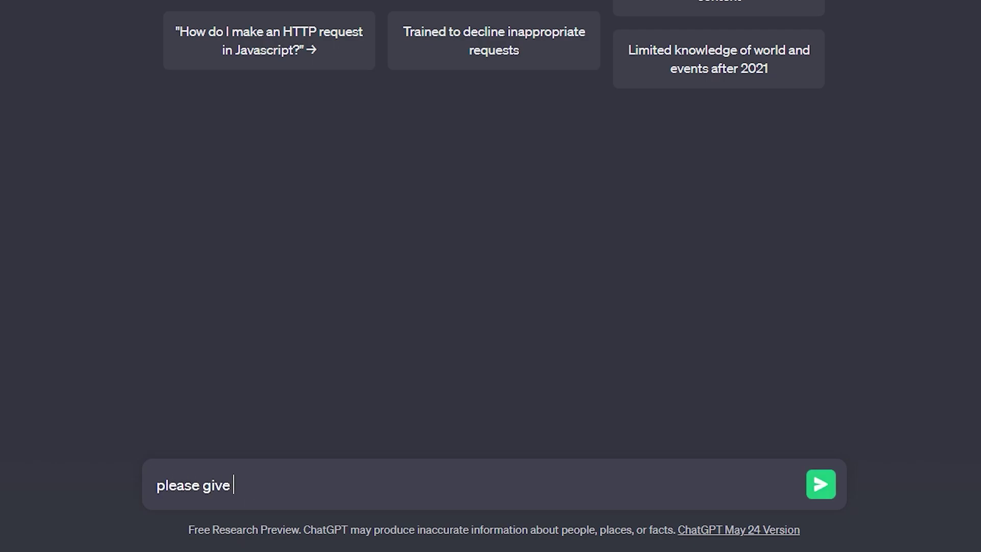
Ask for ten mushroom coffee brand ideas, its emerging markets, and its target audience.
text(0 ideas for my mushroom coffee brand)
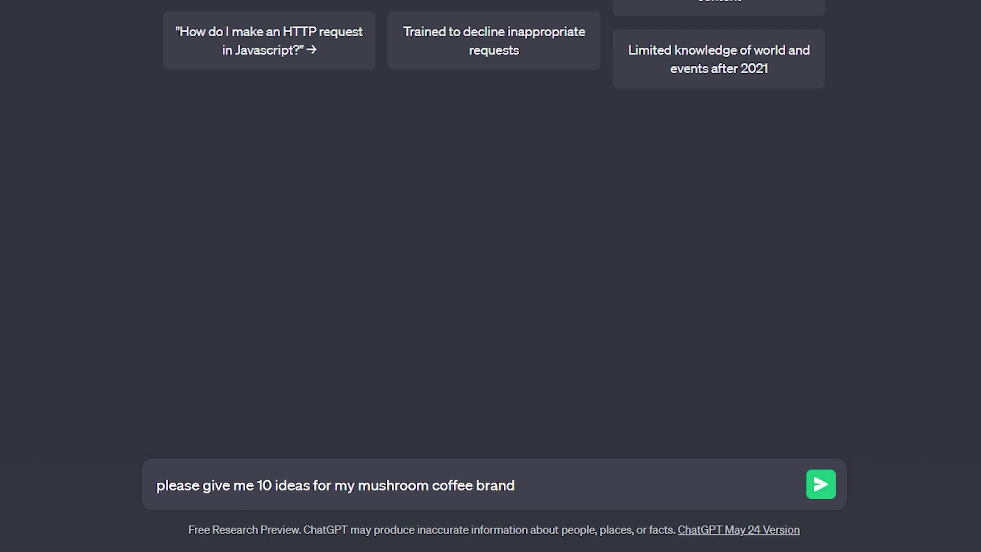
key(Return)
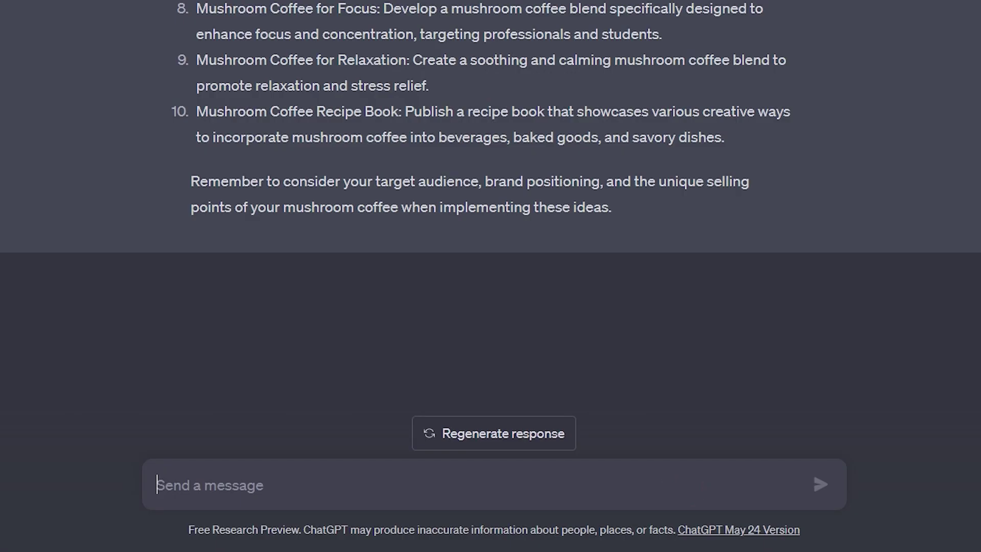
text(what are some emerging mar)
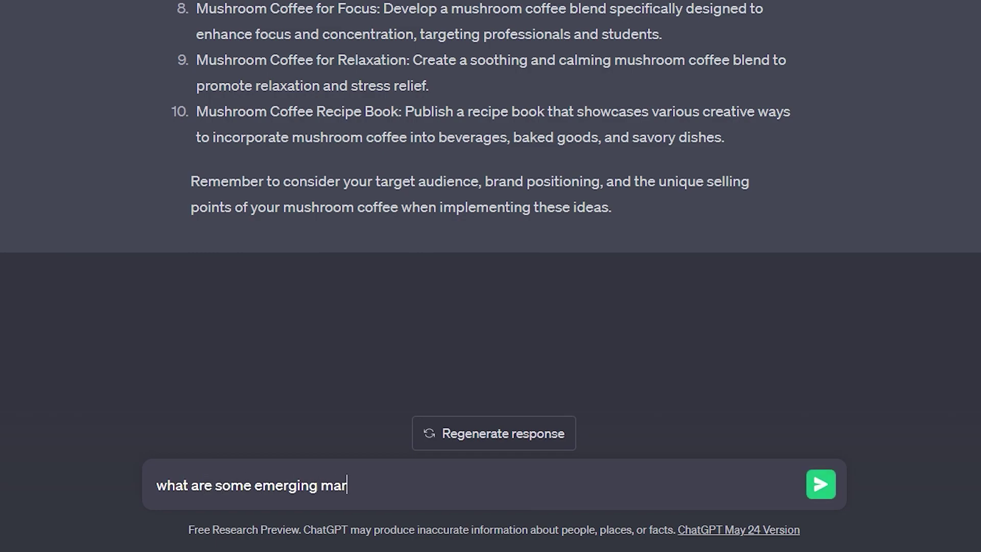
text(kets for my brand?)
key(Return)
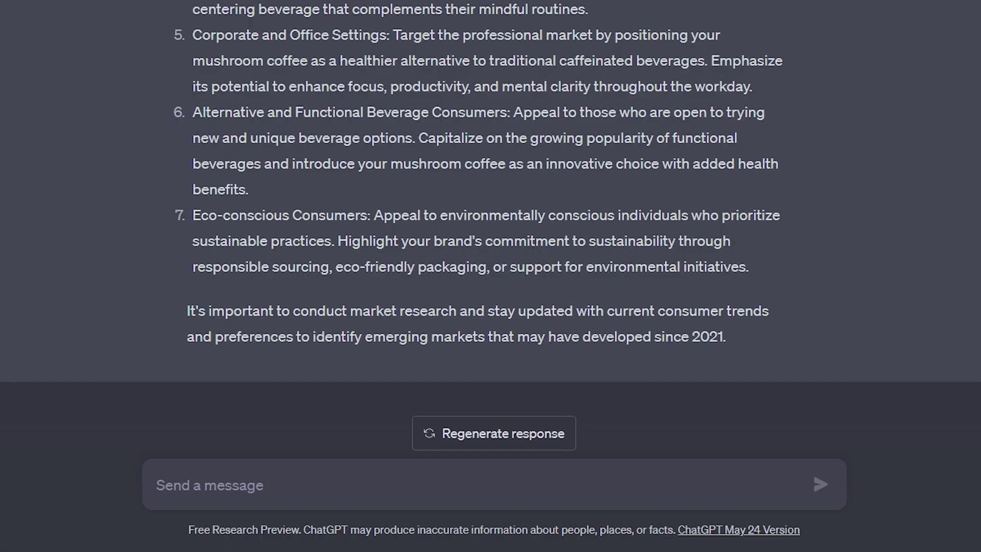
text(who is my target)
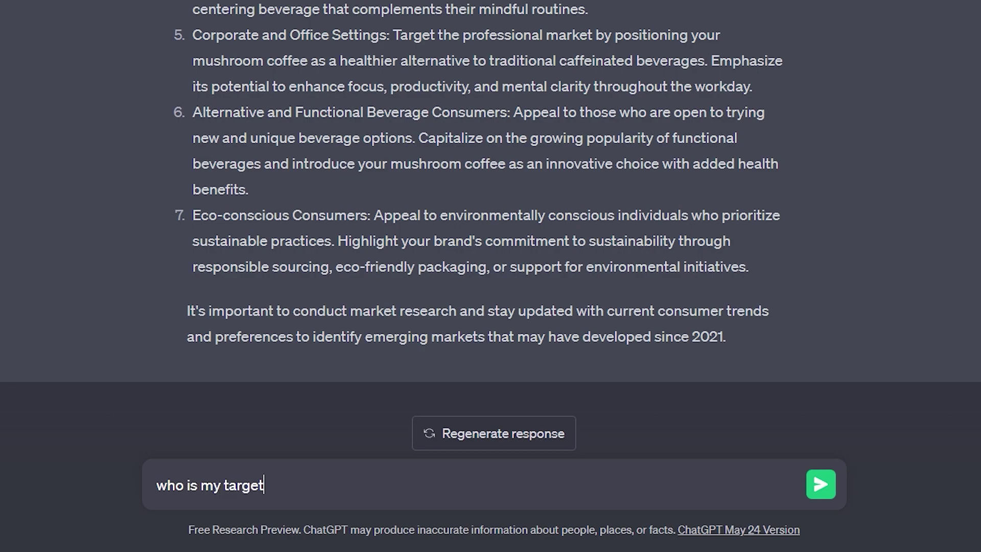
text( audience?)
key(Return)
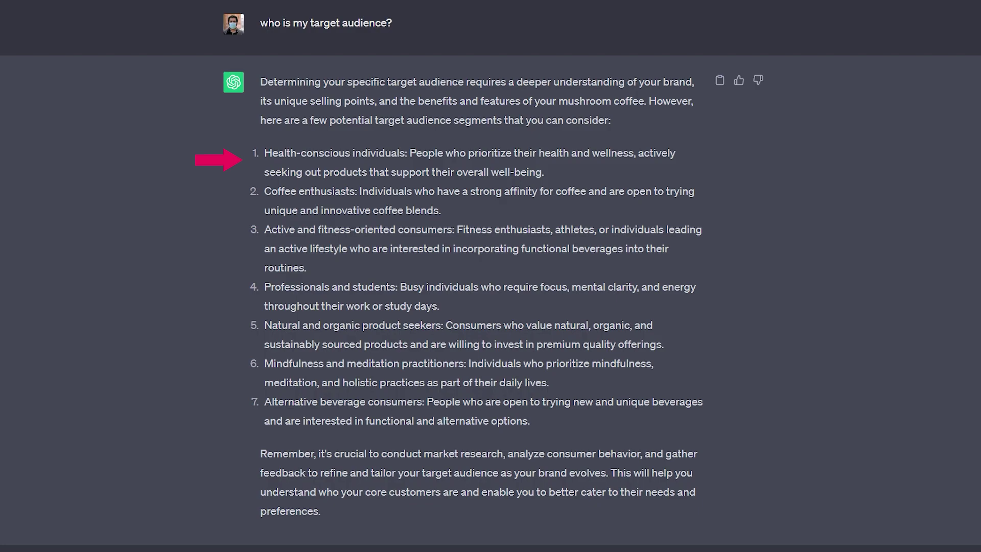
Get audience number one's habit and demographic profile as a table, then current target-audience trends.
text(please tel)
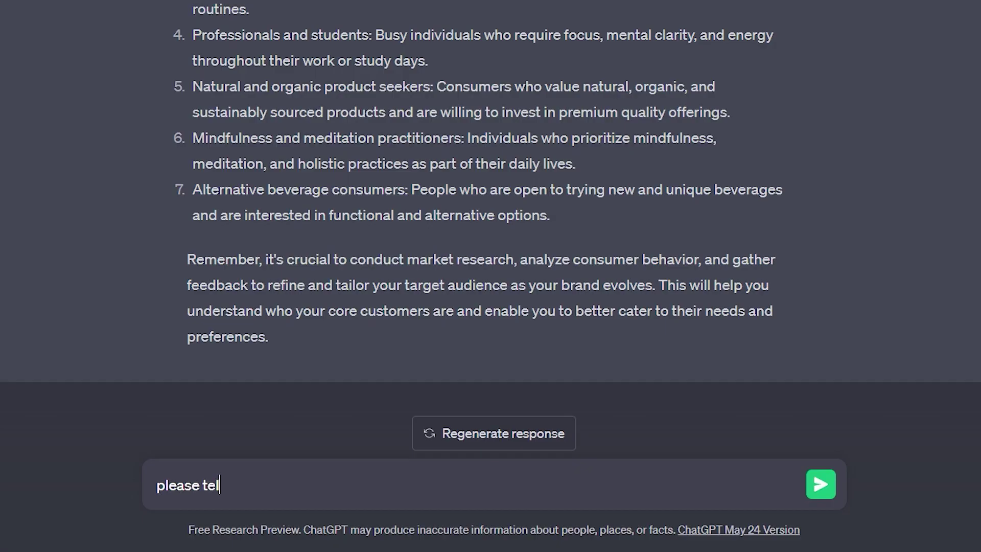
text(l me about the habit profile and demograp)
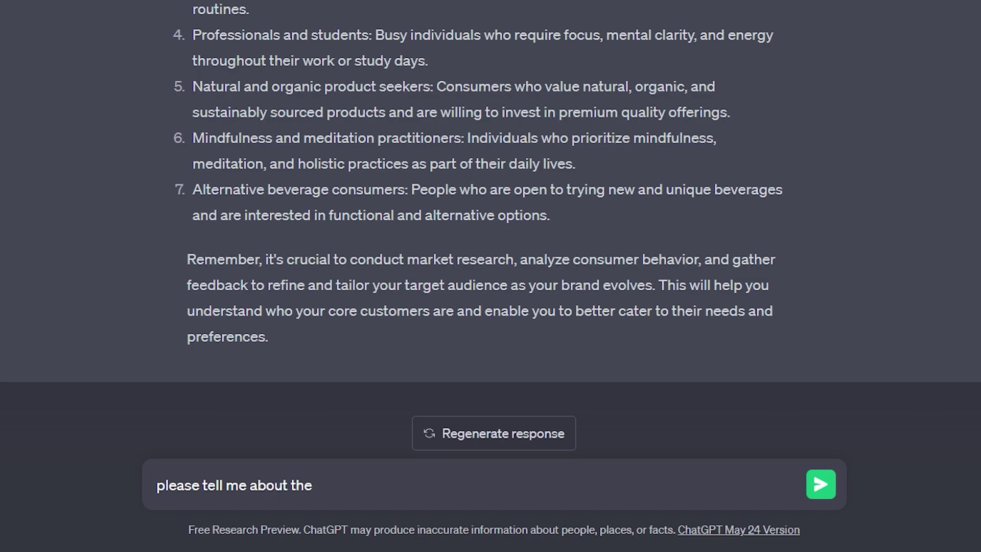
text(hic of number one)
key(Return)
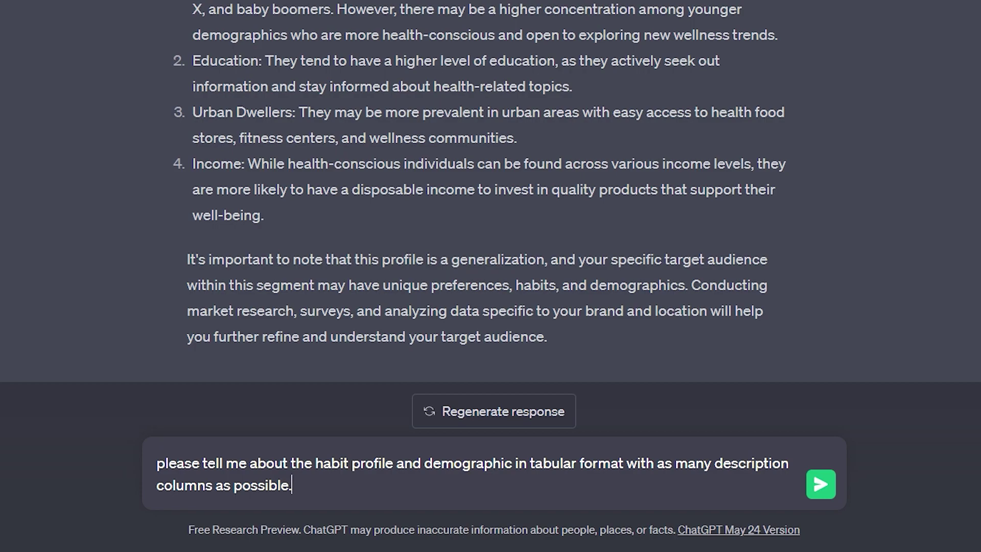
key(Return)
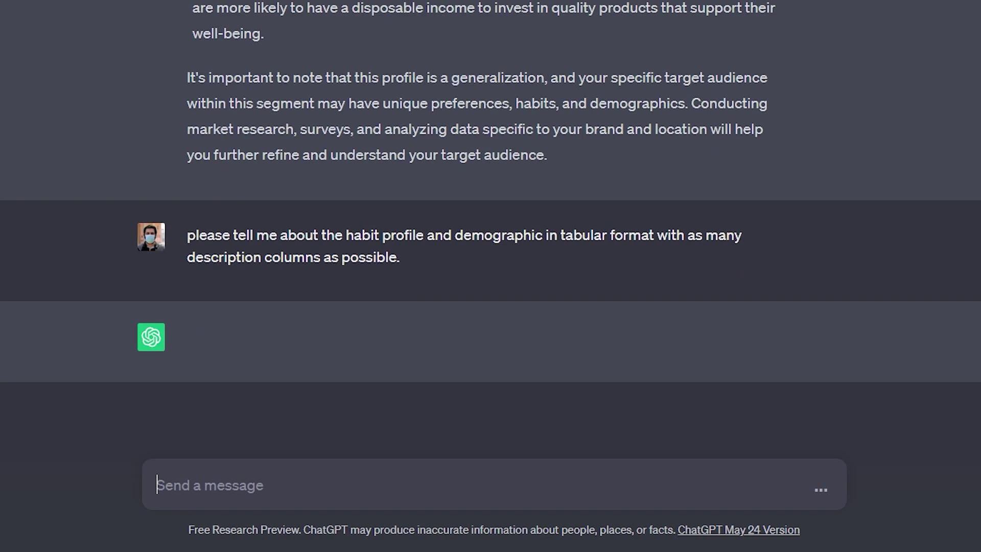
text(what are some current trends of my audience)
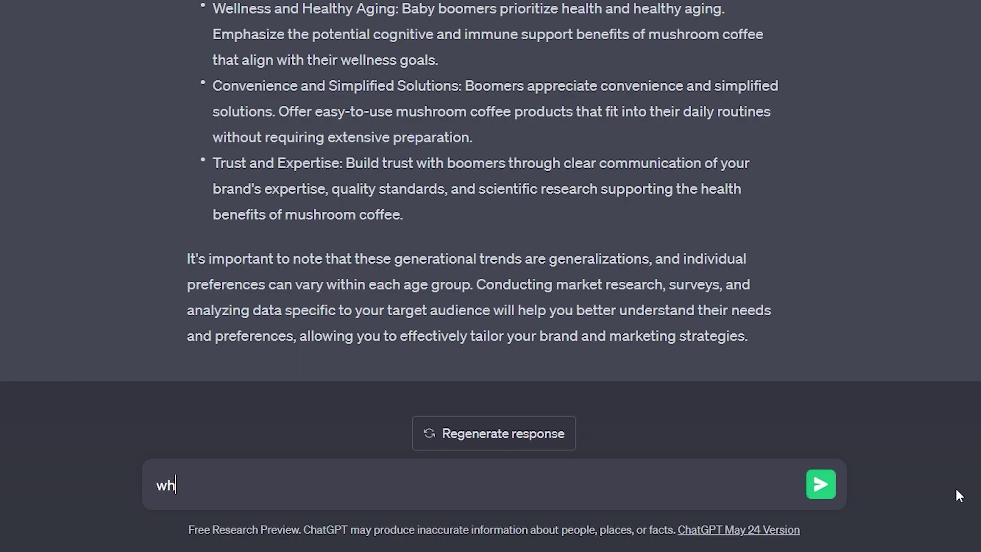
key(ctrl+Left)
text(target)
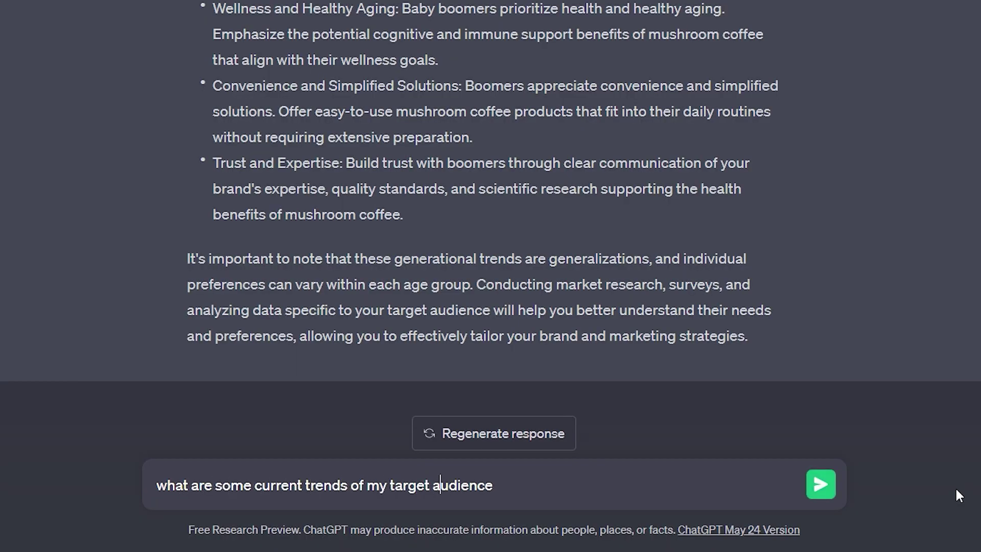
key(End)
text(?)
key(Return)
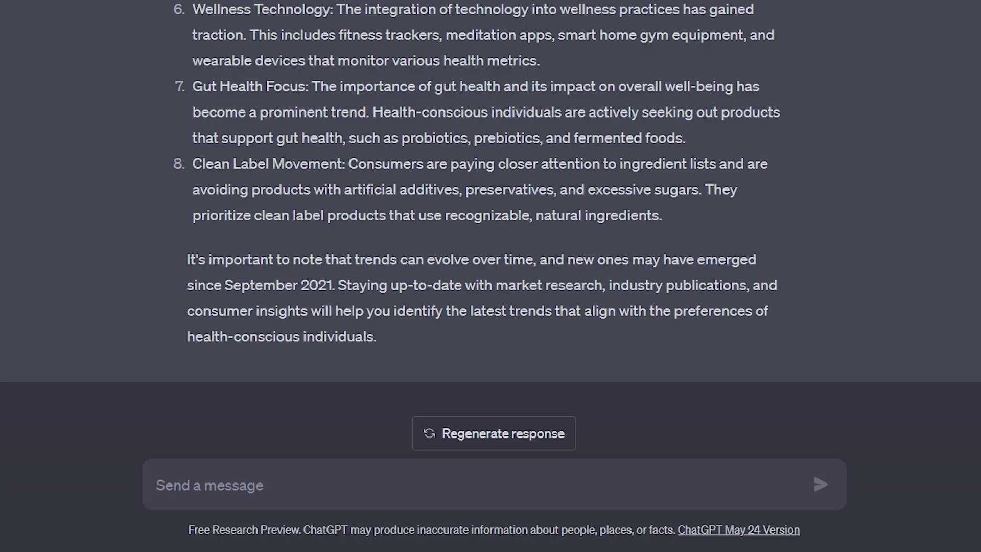
Ask 'what are some upcoming generational trends for my brand?' and review the Gen Z–Boomer reply.
text(what are some upcoming generational trends for my brand?)
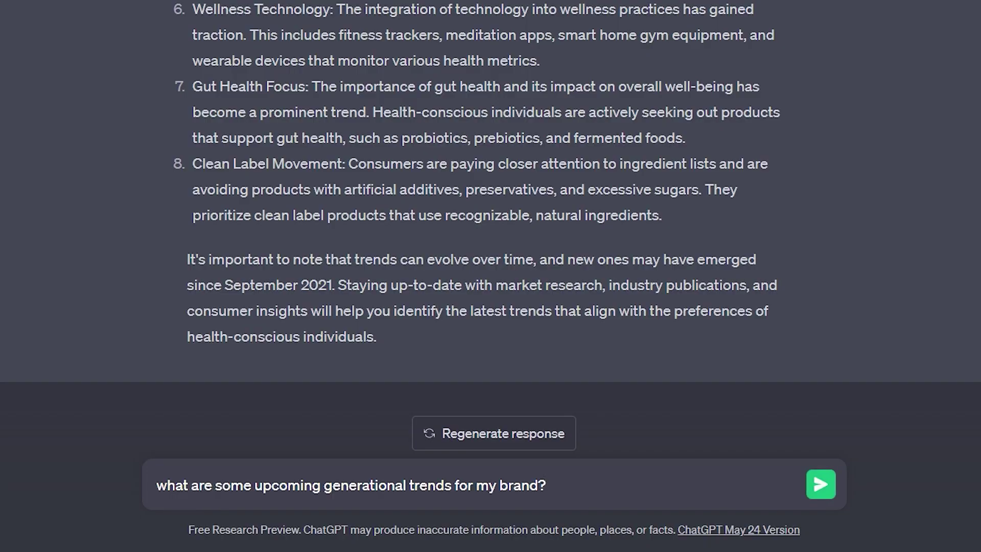
key(Return)
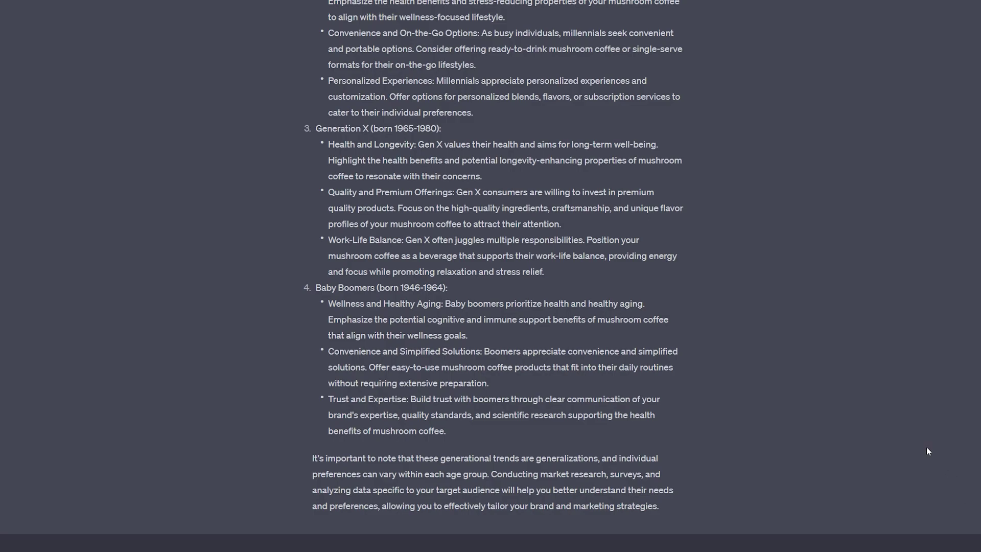
scroll(927, 448, up, 5)
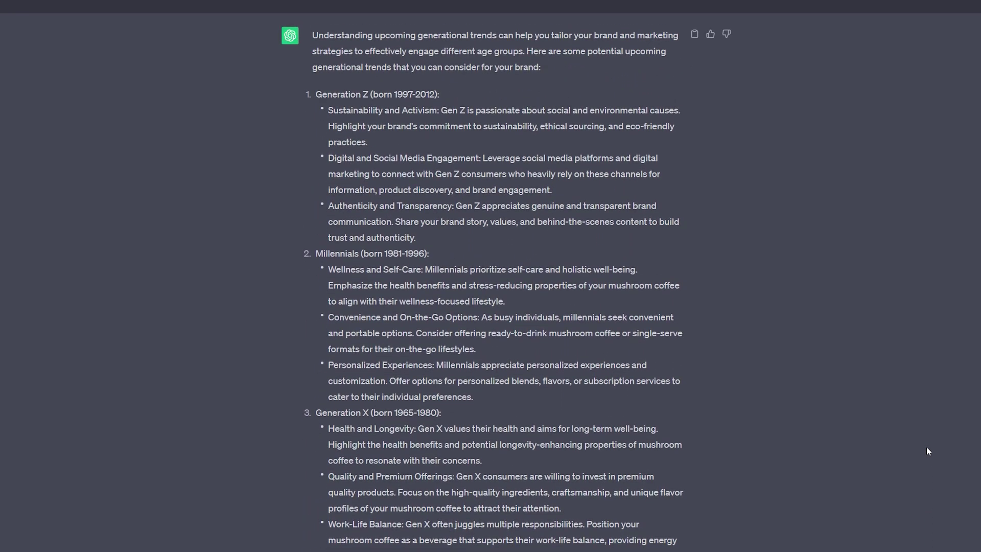
scroll(927, 447, up, 1)
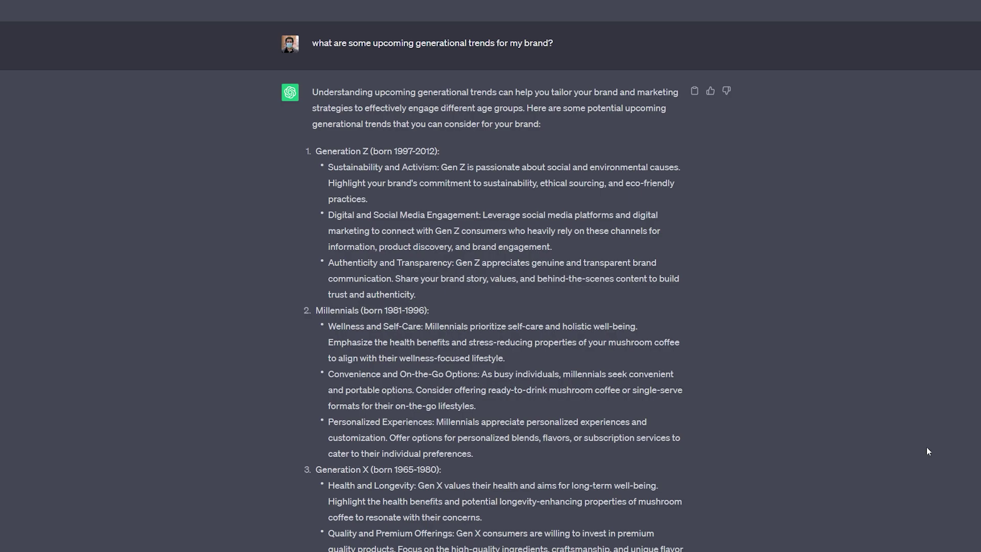
scroll(929, 451, down, 1)
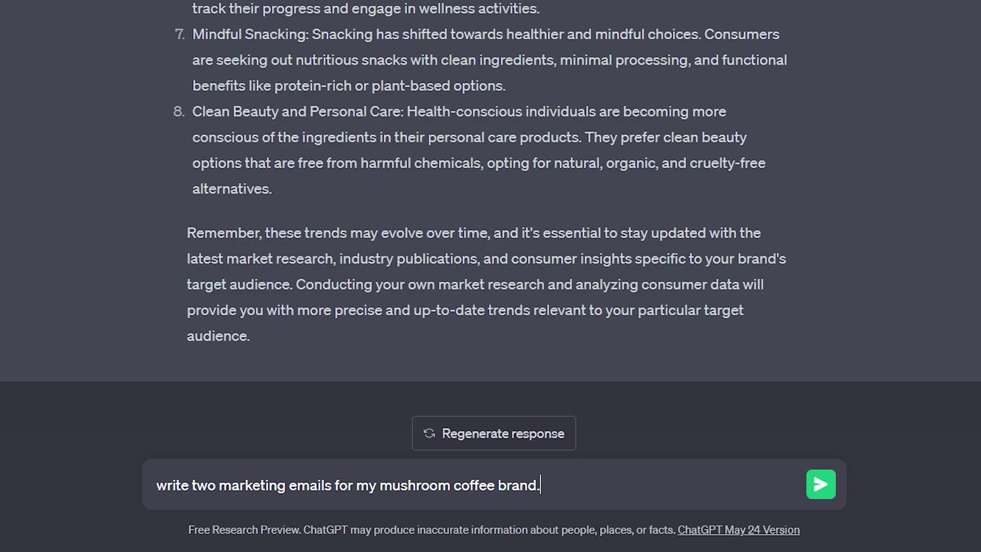
Request two marketing emails, a more concise and funnier version, then two mushroom coffee Facebook ads.
key(Return)
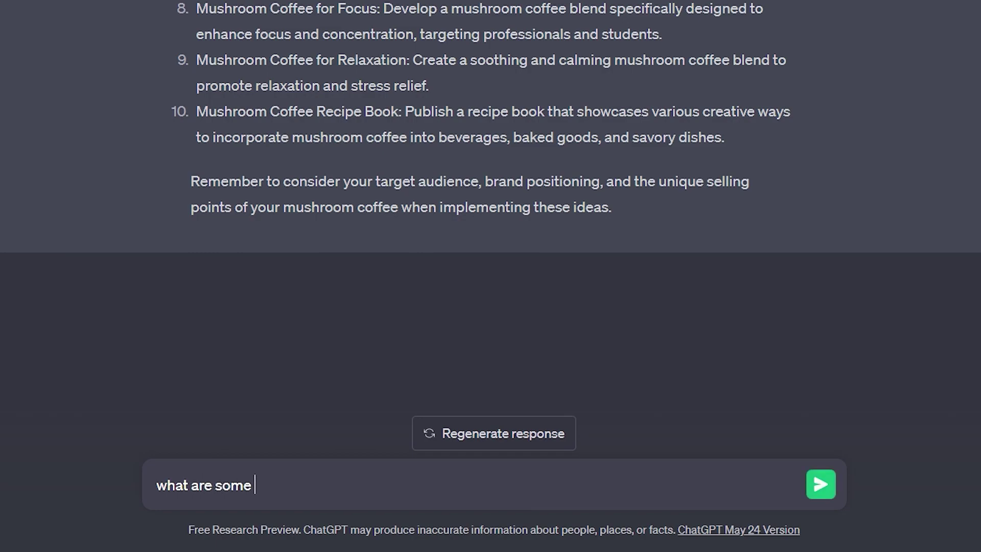
text(emerging markets for m)
text(who is my tar)
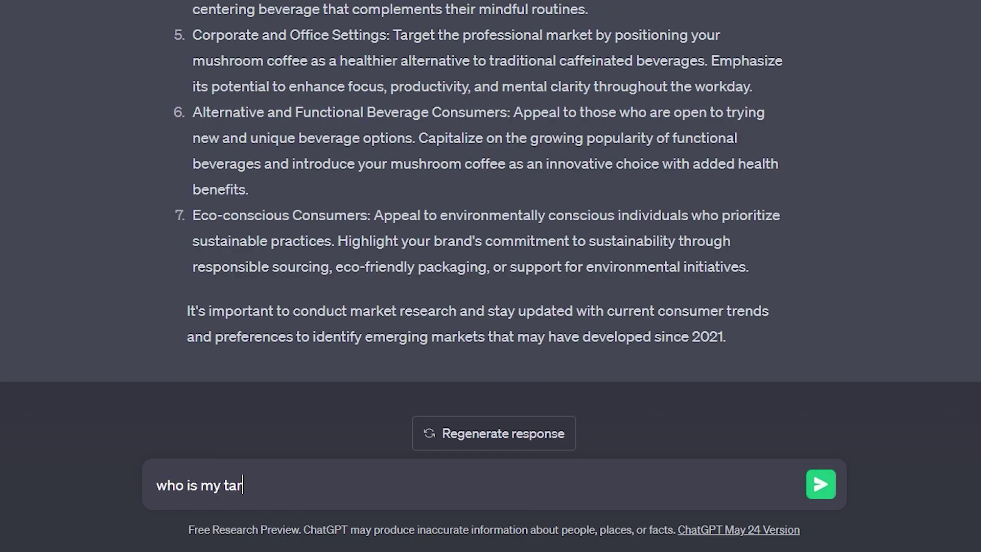
text(get audience?)
text(please give me 10 more options)
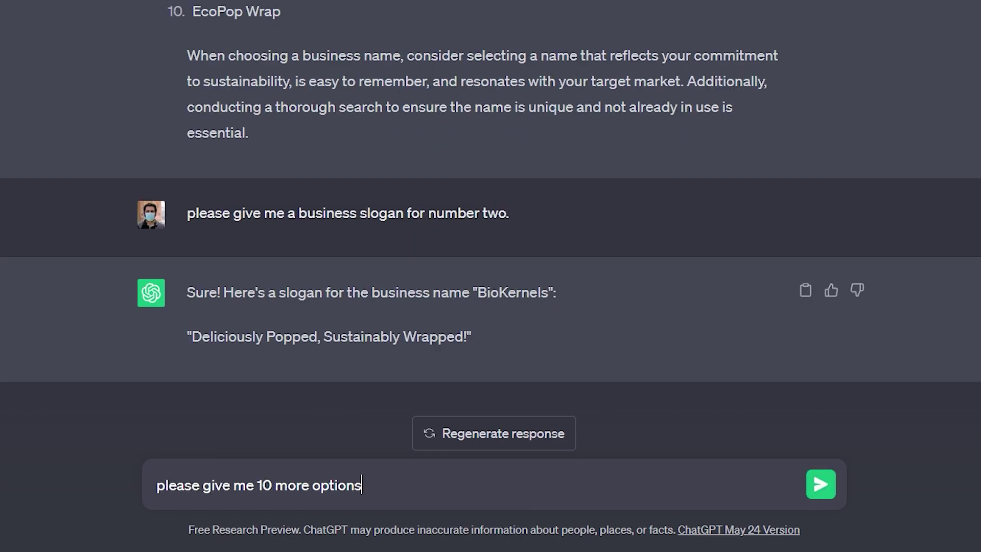
text(please make this more concise an)
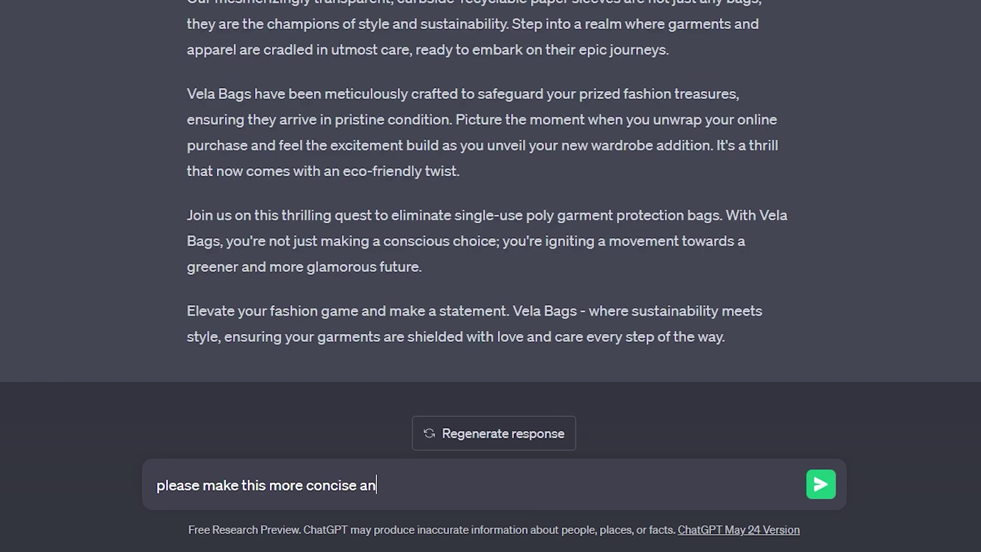
text(d funnier)
key(Return)
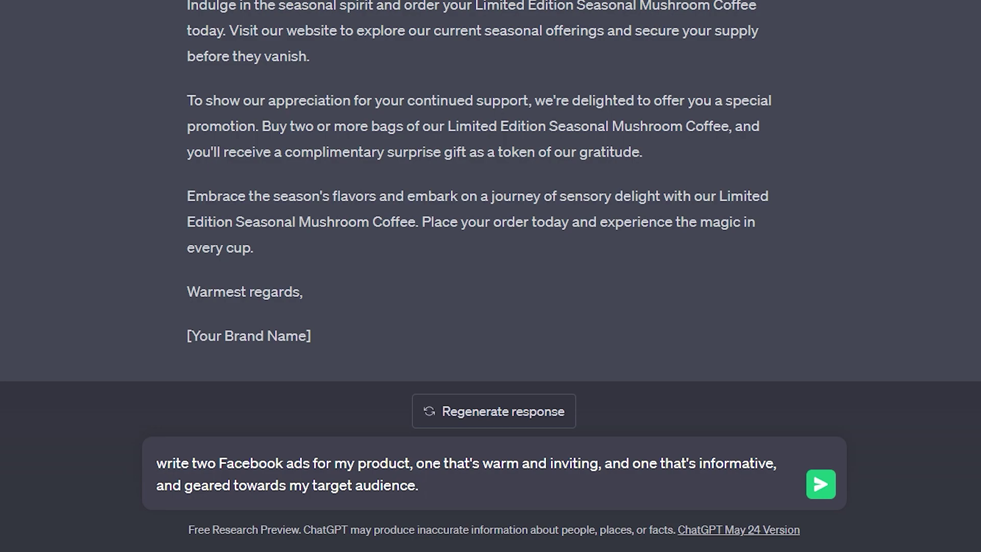
key(Return)
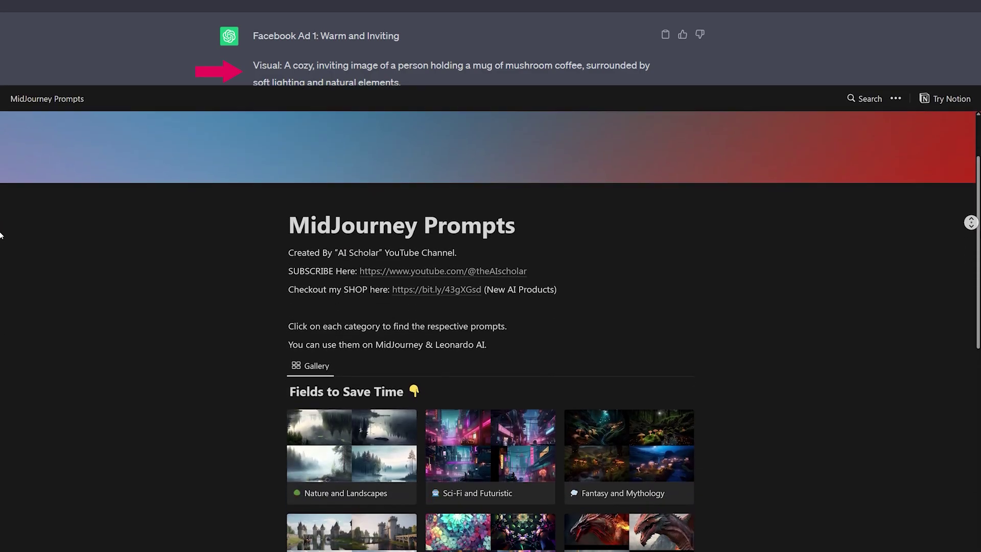
scroll(0, 148, down, 2)
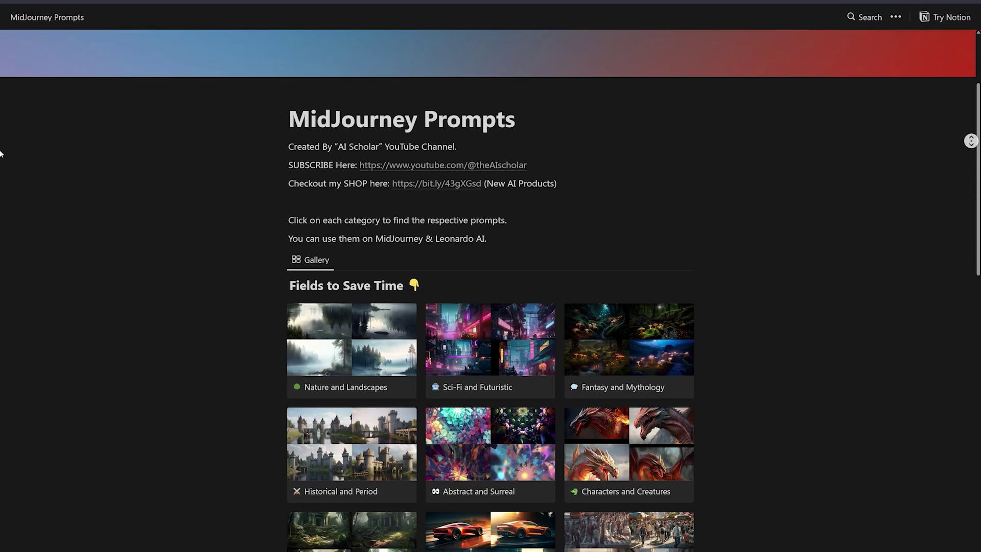
scroll(0, 148, down, 2)
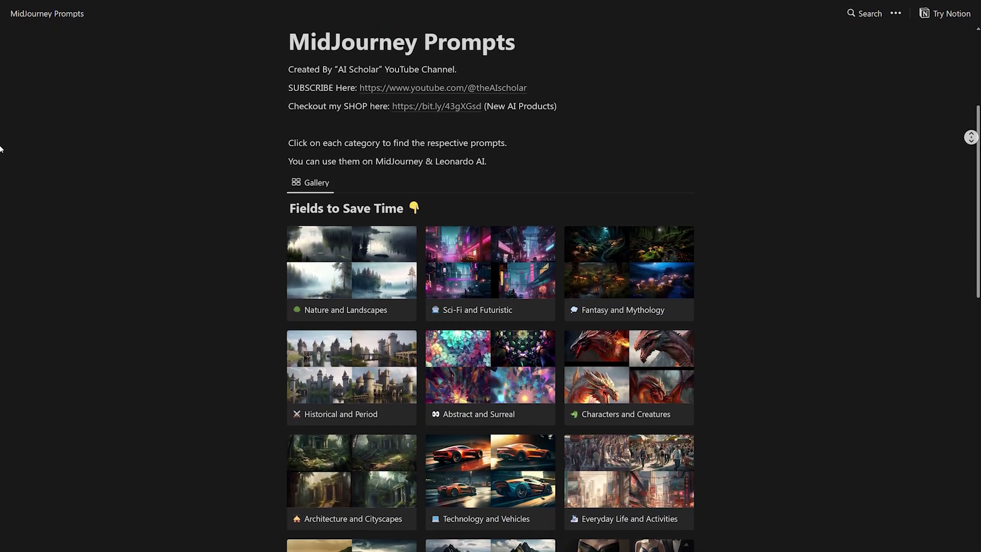
scroll(0, 148, down, 2)
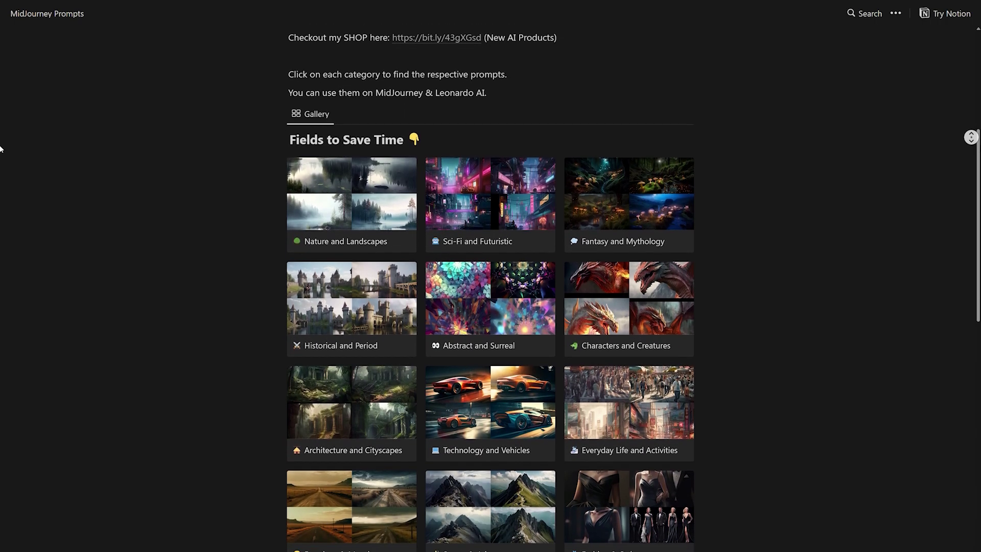
scroll(1, 148, down, 2)
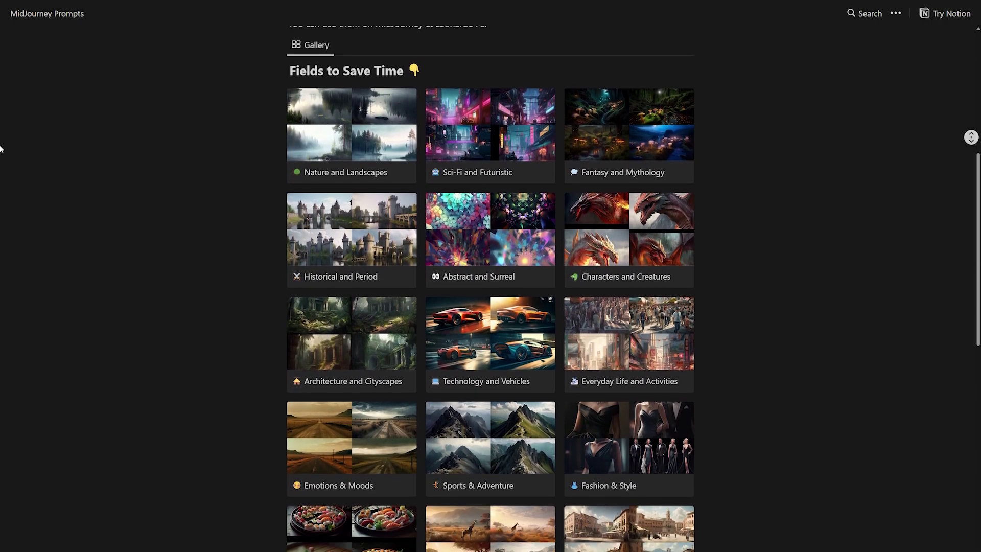
scroll(1, 148, down, 2)
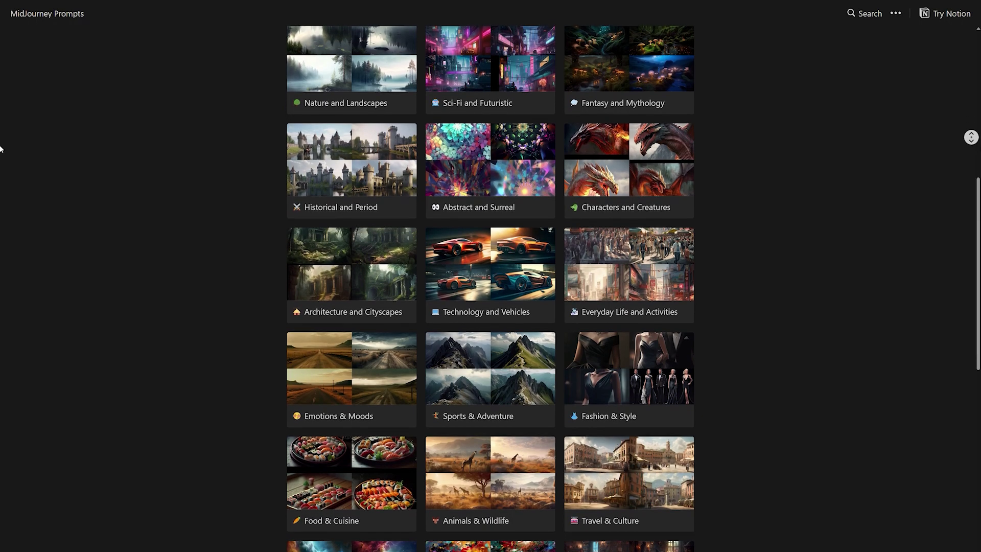
scroll(1, 148, down, 2)
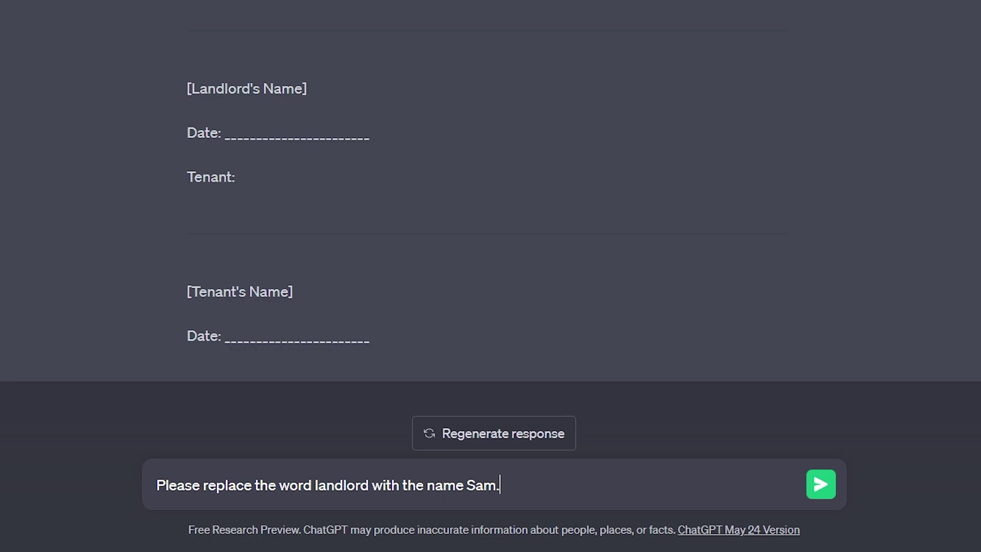
Ask ChatGPT to replace the word 'landlord' with the landlord's name throughout the lease letter.
key(Return)
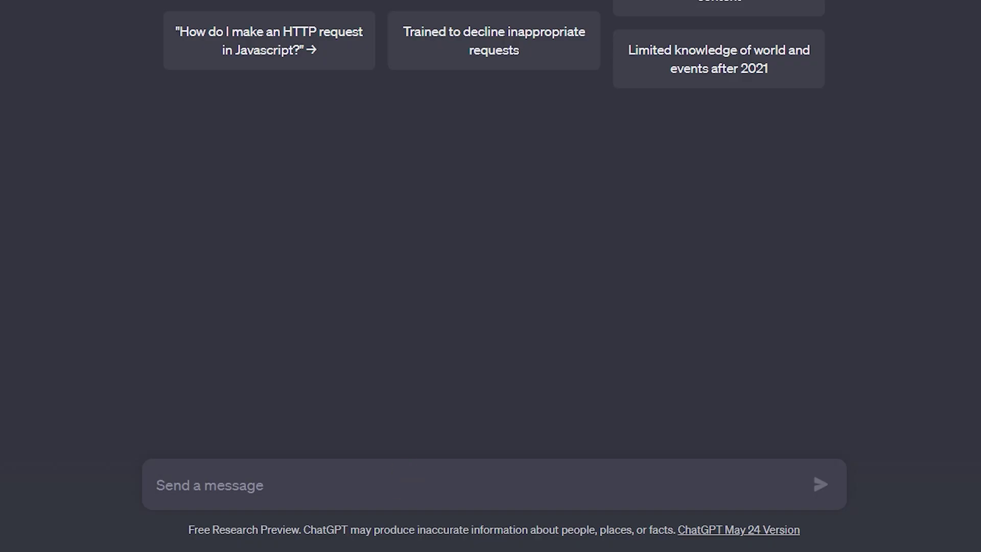
Paste the request for a licensing agreement covering a composition used in the movie 'Maslow'.
text(Write me a two paragraph contract agreement, licensing a composition to a buyer. The buyer does not get the intellectual property of the composition, only the right to use it in a project. They can only use it in the movie Maslow and nothing else.)
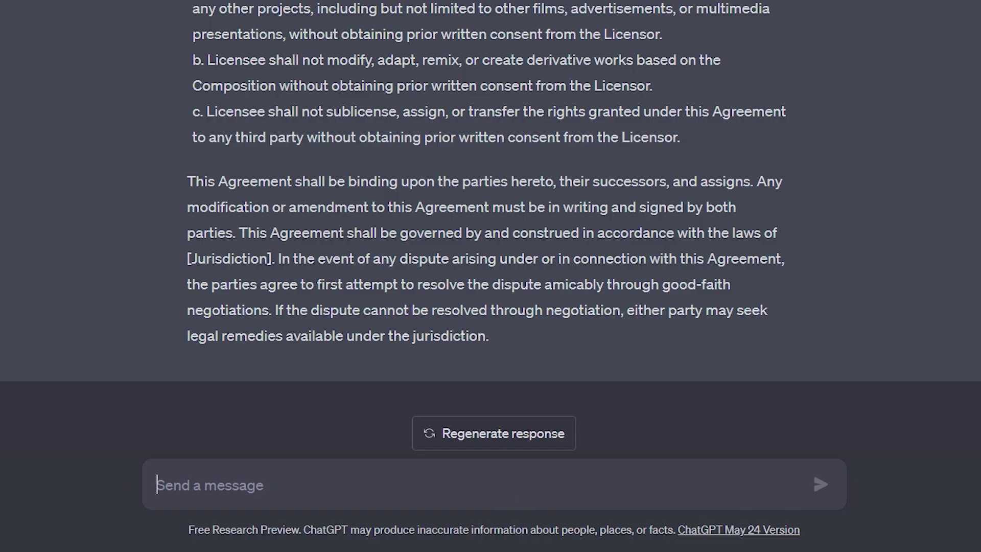
Request a five-concert bass player contract at $500 per show, then add a written-consent modification clause.
text(please write me a contract for hiring a bass player to perform live with my band for five concerts. The bass player will get $500 per show.)
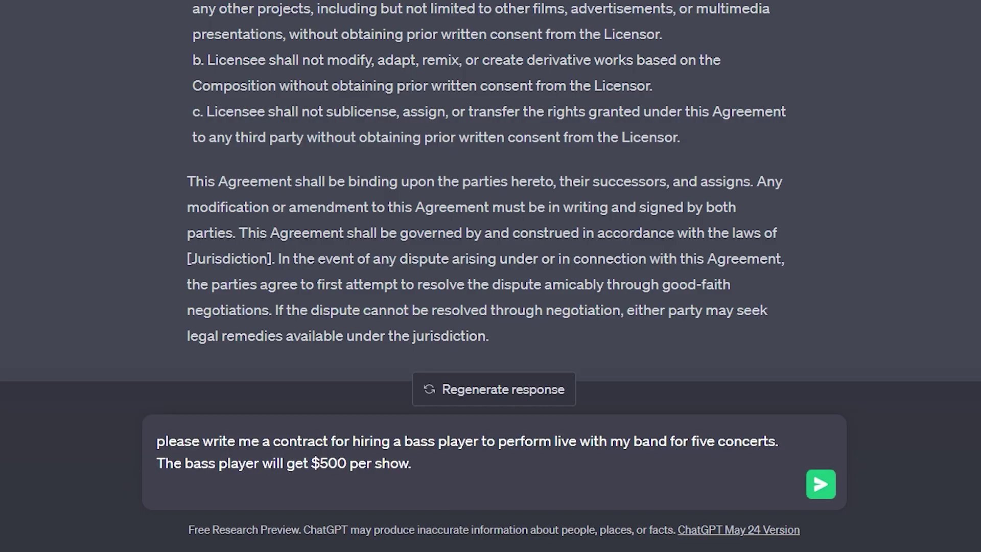
key(BackSpace)
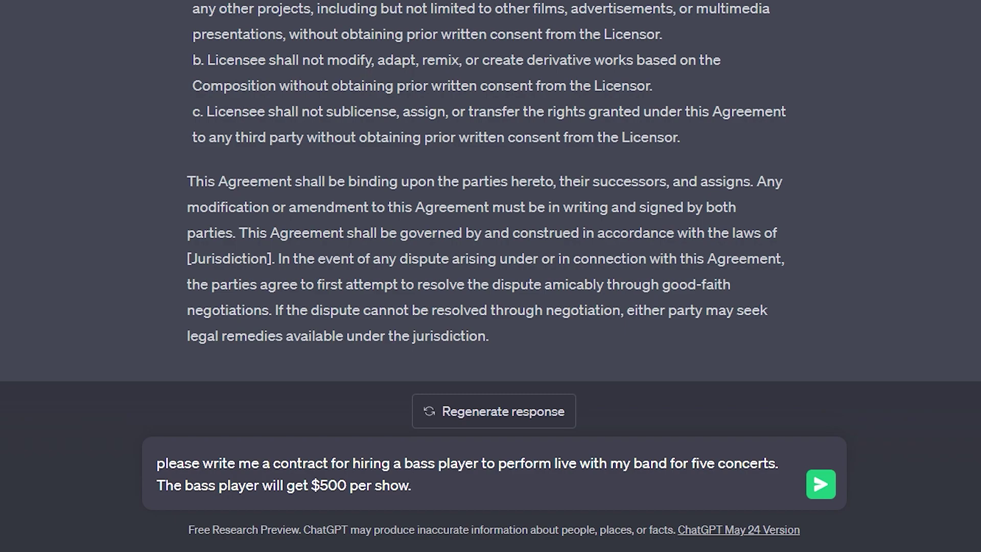
key(Return)
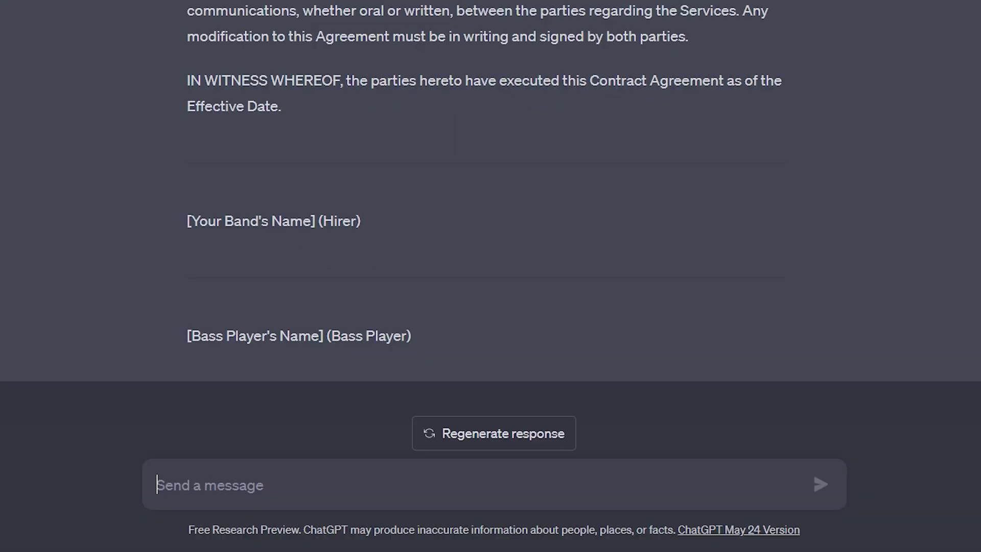
text(Please add that the agreement can only be modified by written consent by both parties.)
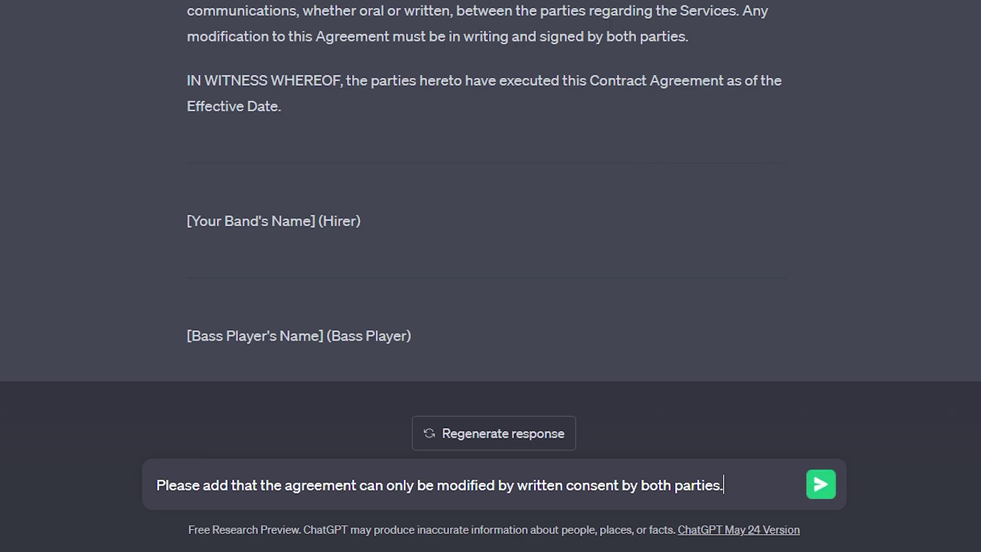
key(Return)
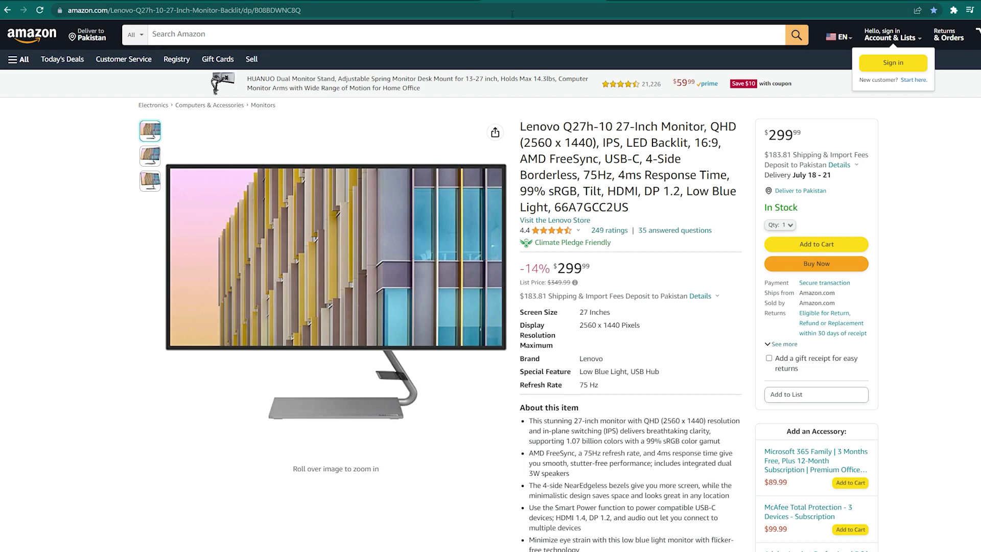
Copy the Lenovo Q27h-10 27-Inch Monitor product page URL from the address bar.
click(512, 12)
right_click(265, 11)
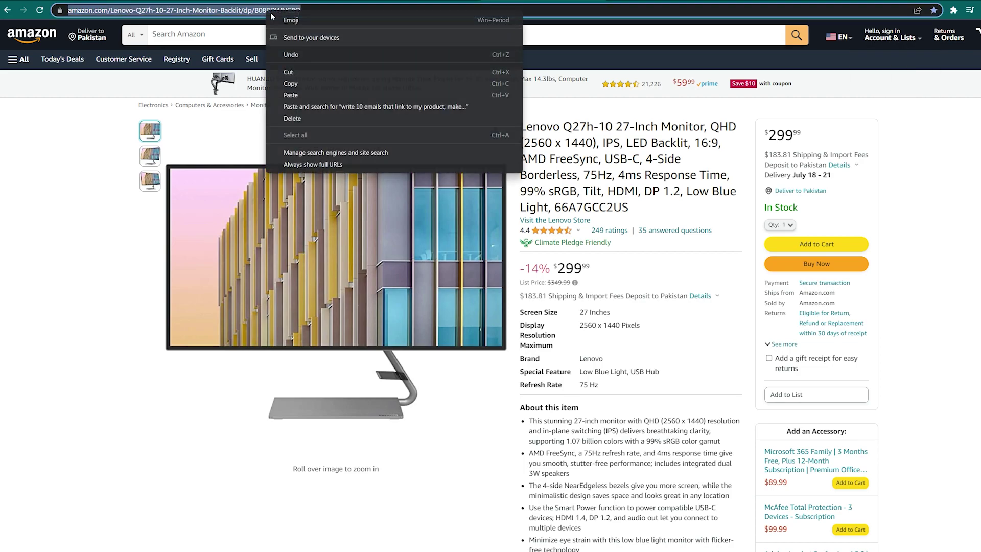
click(308, 83)
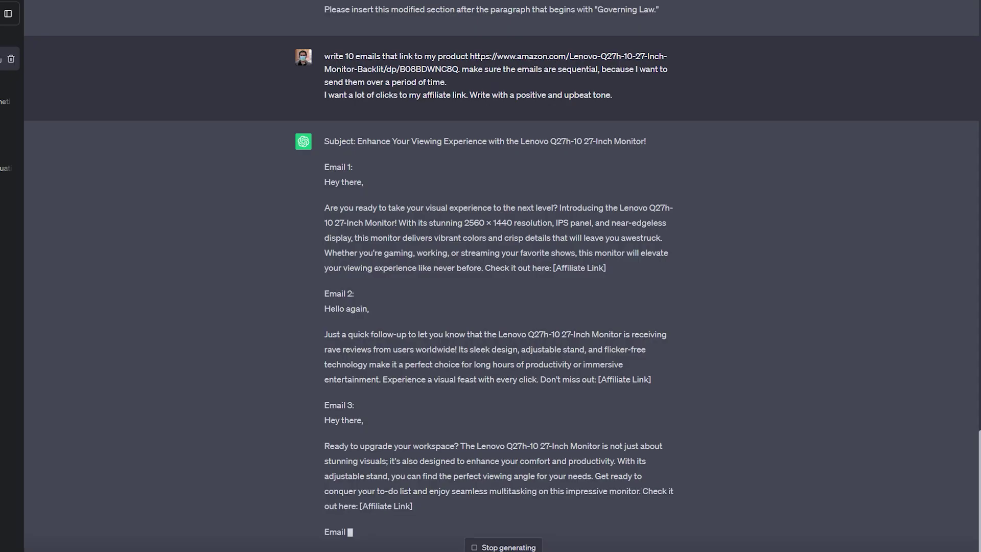
Scroll through the ten generated affiliate emails for the Lenovo Q27h-10 monitor.
scroll(695, 420, up, 10)
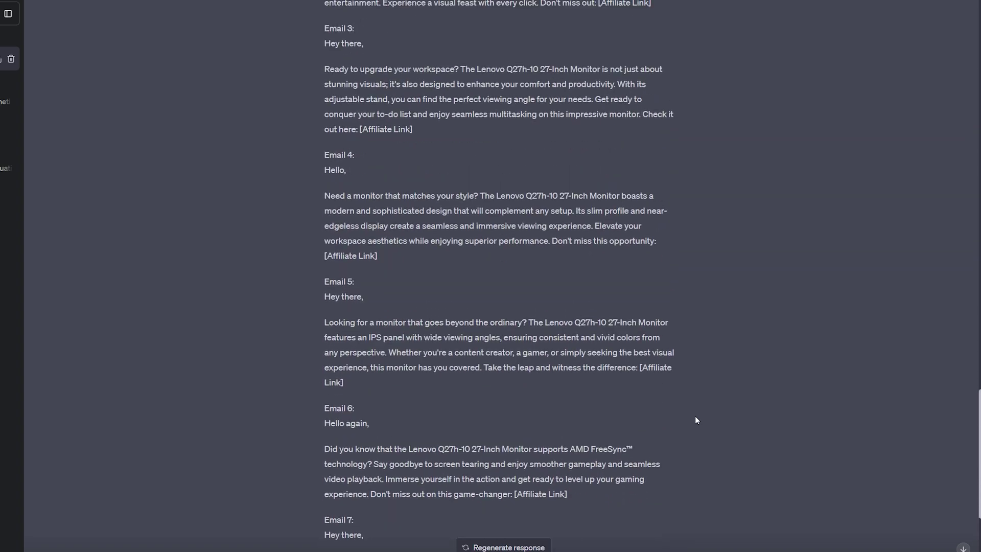
scroll(695, 420, down, 12)
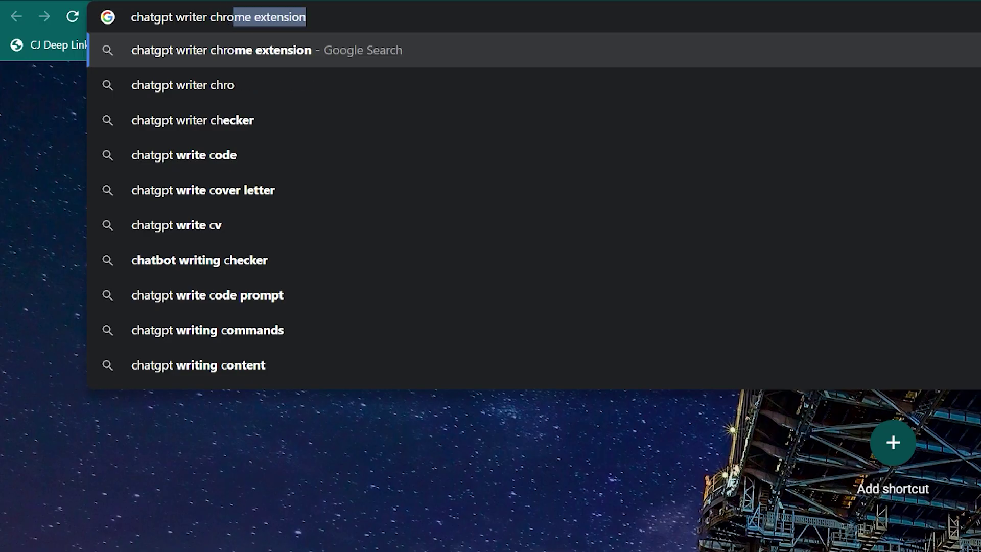
Find ChatGPT Writer through a web search, add it to Chrome, and open its toolbar panel.
text(me extensi)
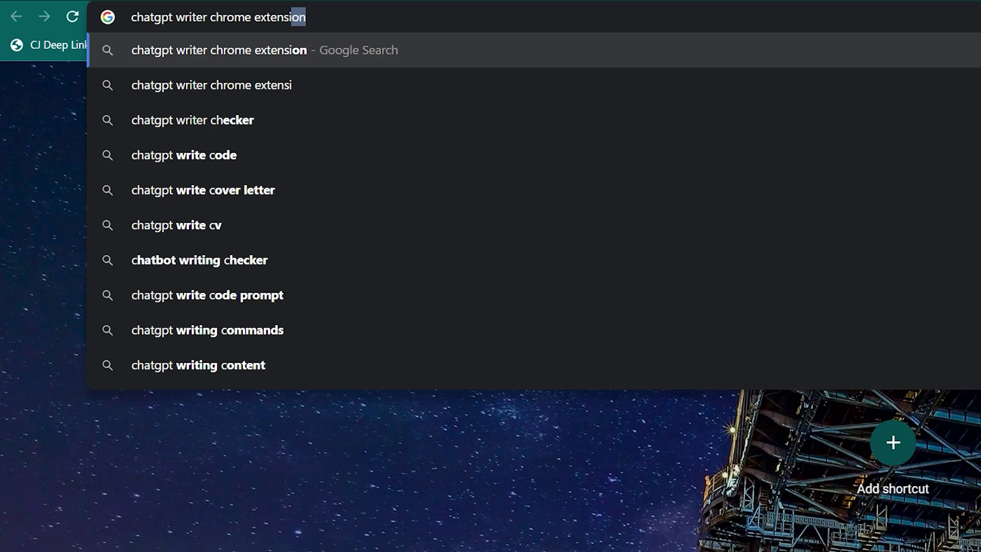
key(Return)
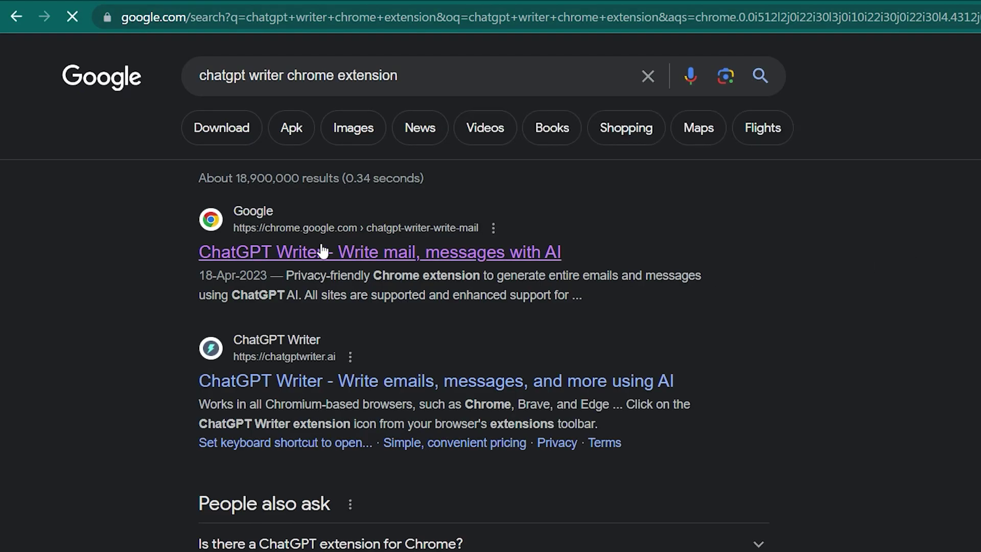
click(323, 252)
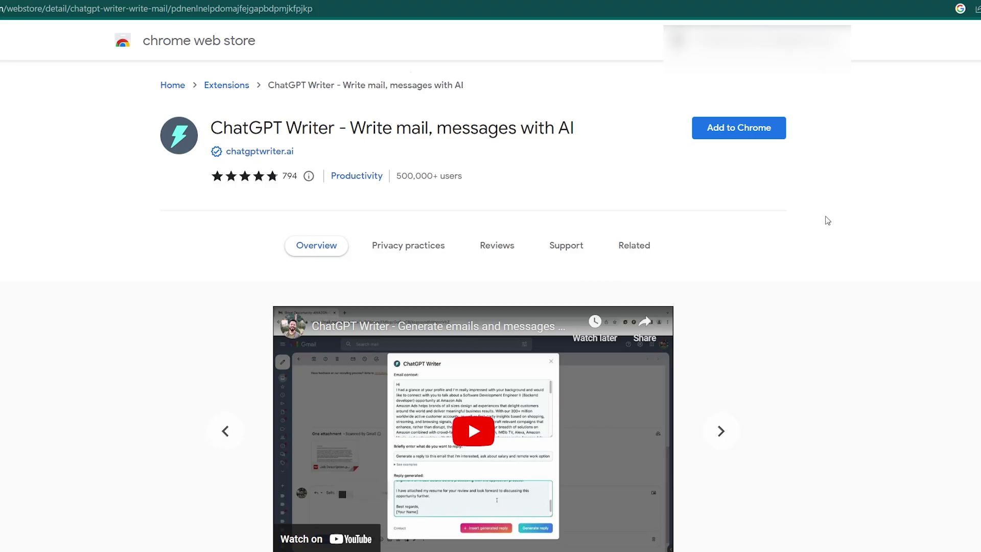
click(739, 136)
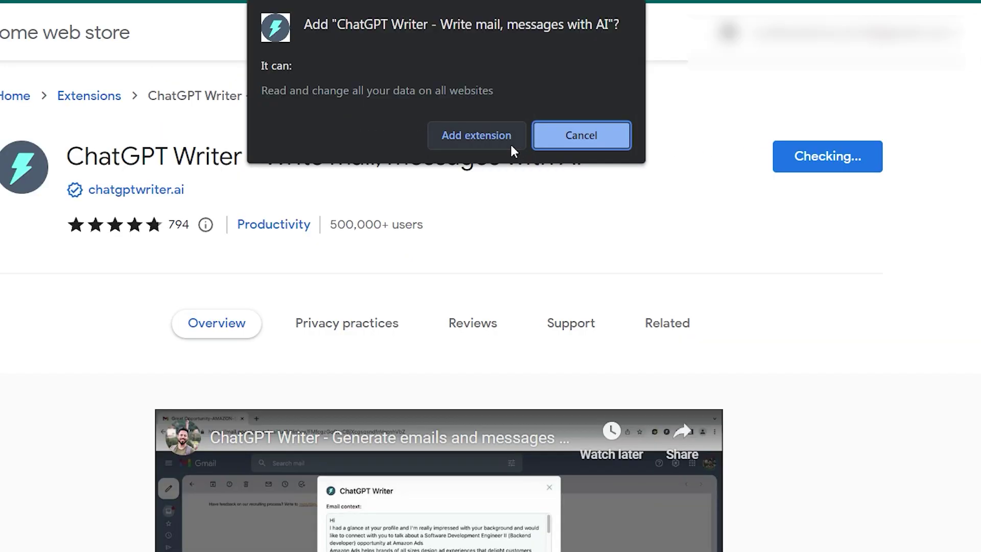
click(511, 146)
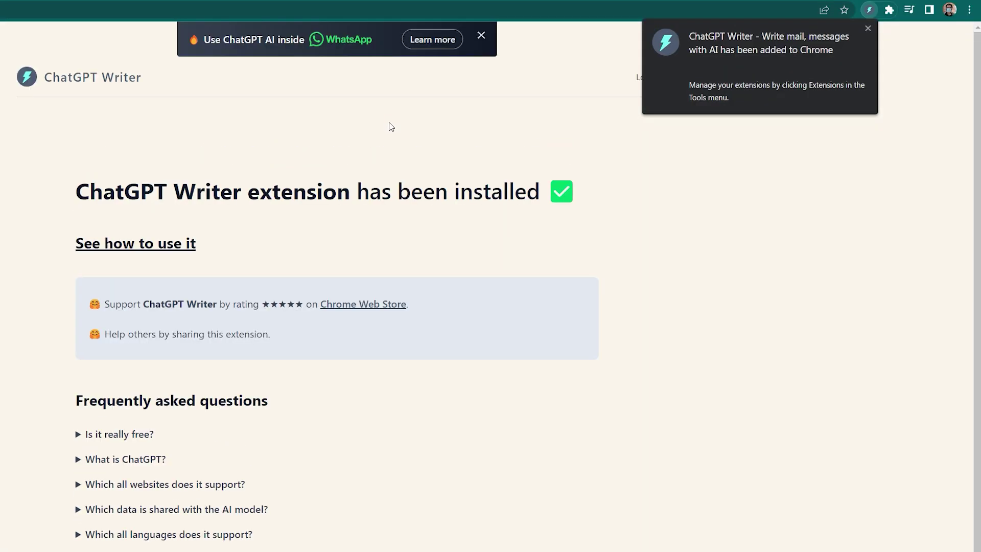
click(870, 11)
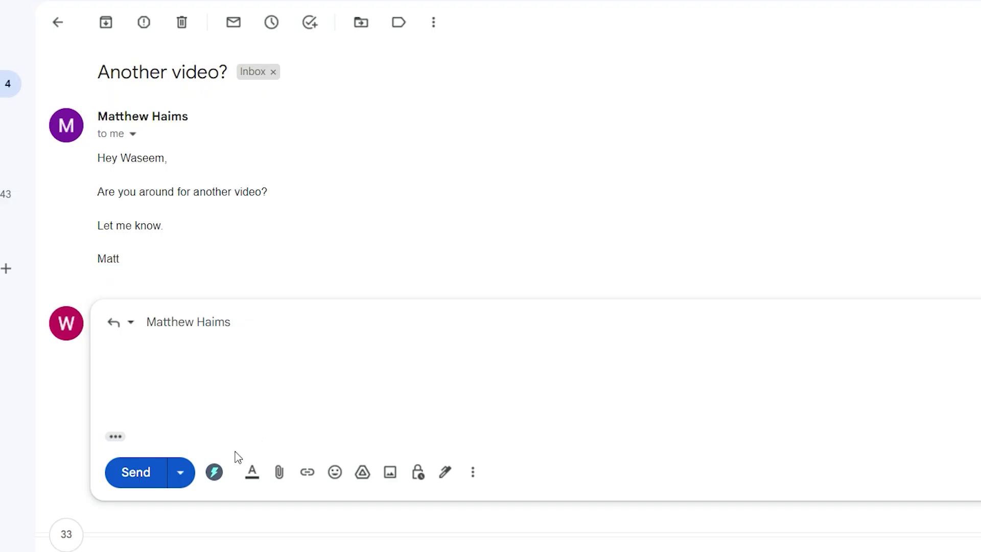
Generate a ChatGPT Writer reply to the 'Another video?' Gmail message.
click(216, 479)
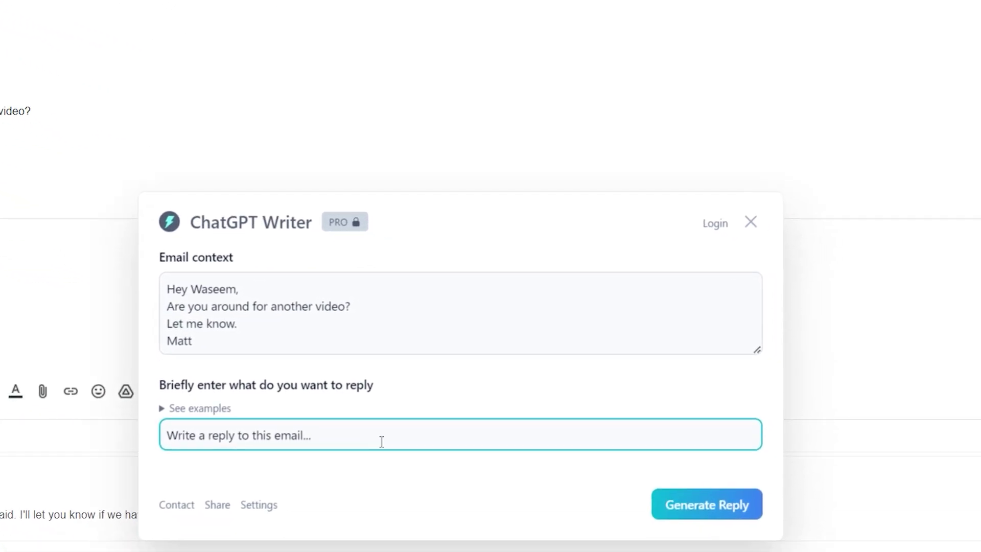
click(708, 511)
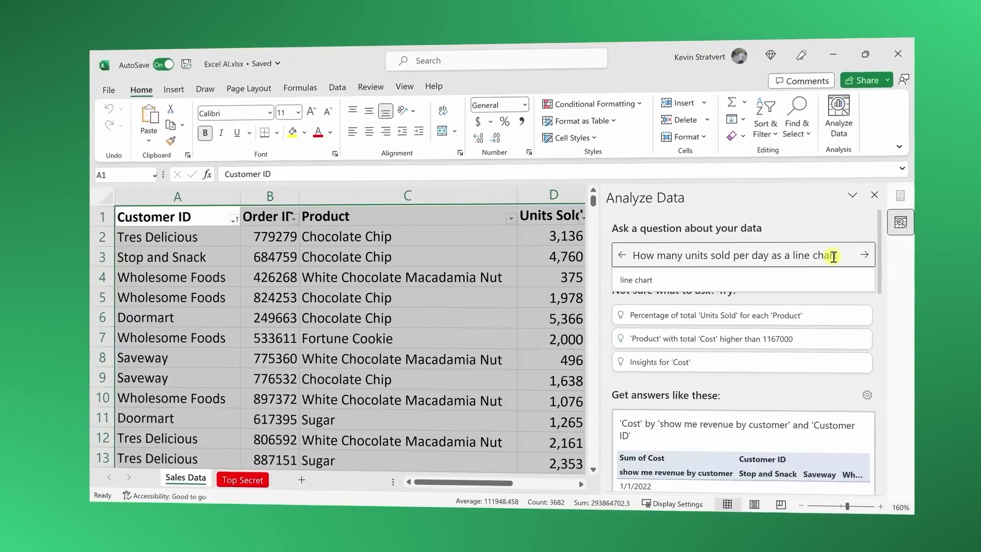
Confirm the entry and type the query 'revenue by customer'.
key(Return)
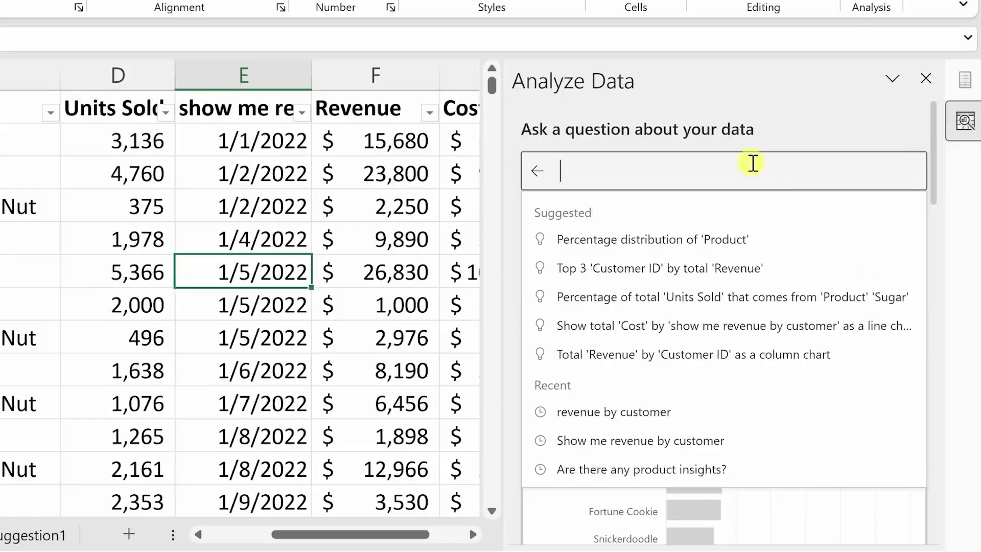
text(revenue by customer)
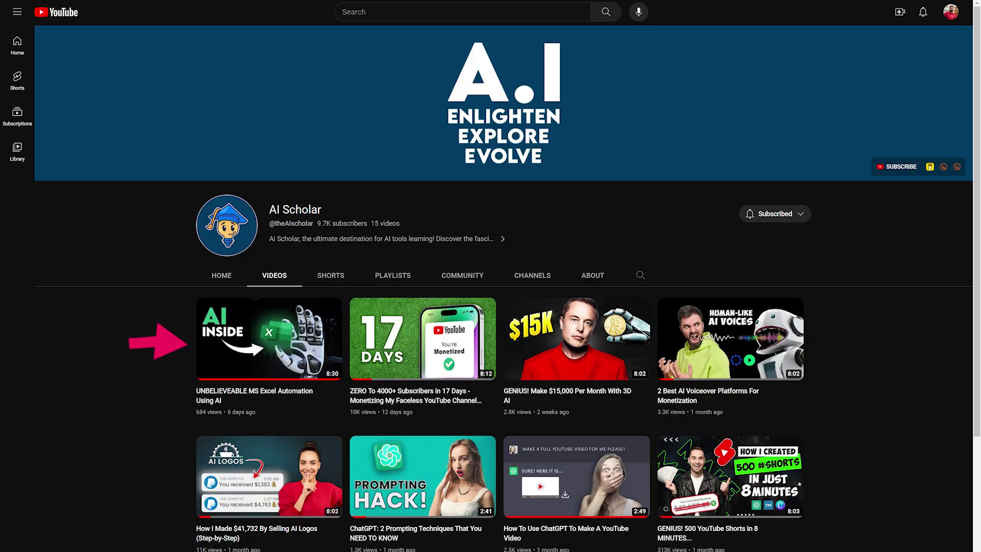